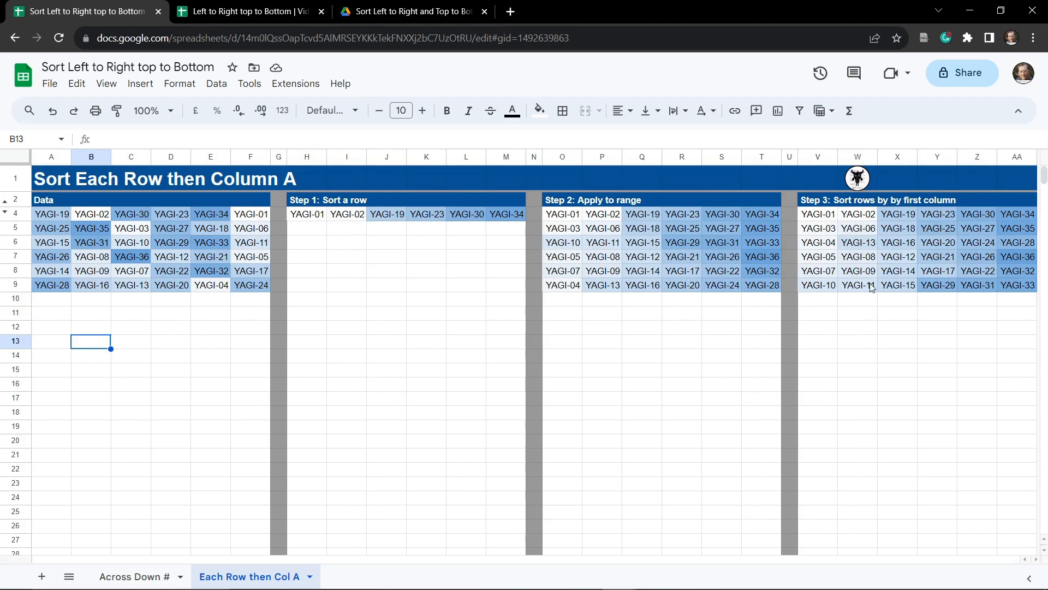
Step: Browse the completed example's two sheets and the starter copy's sheets, then close the starter tab
{"action": "left_click", "coordinate": [136, 577]}
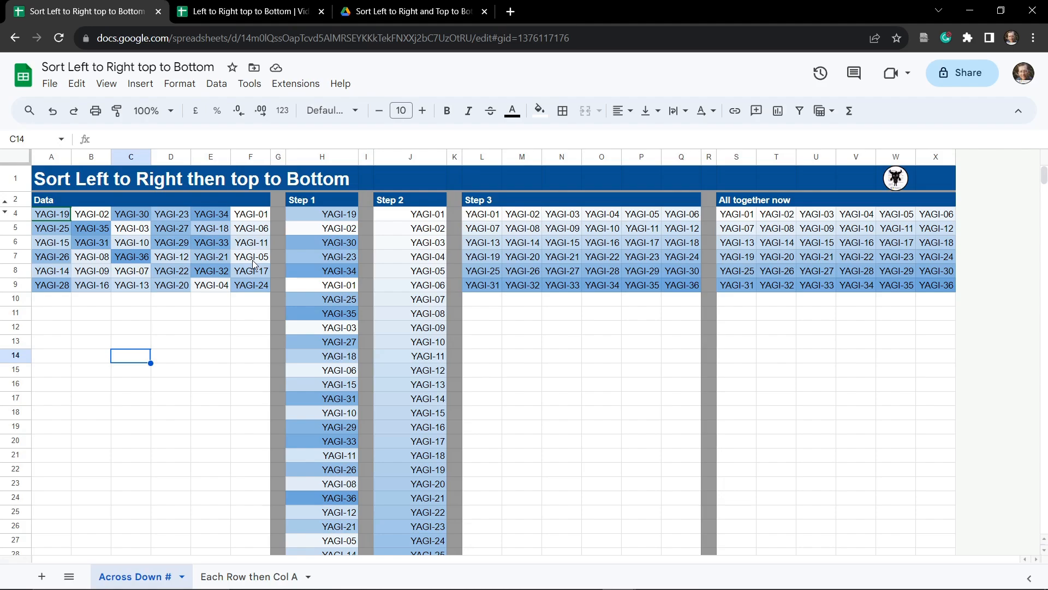
{"action": "left_click", "coordinate": [253, 578]}
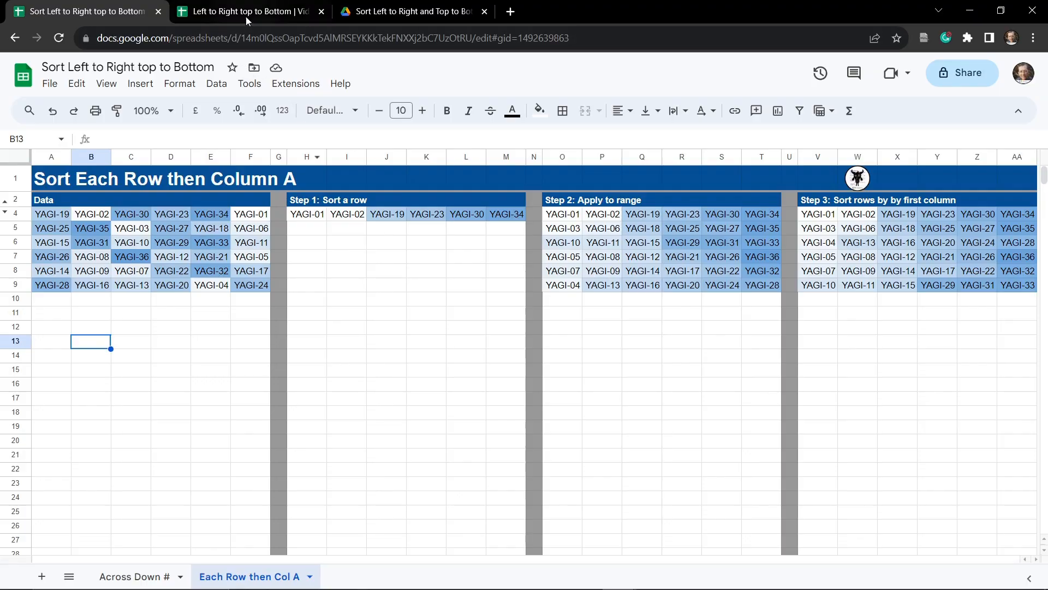
{"action": "left_click", "coordinate": [246, 15]}
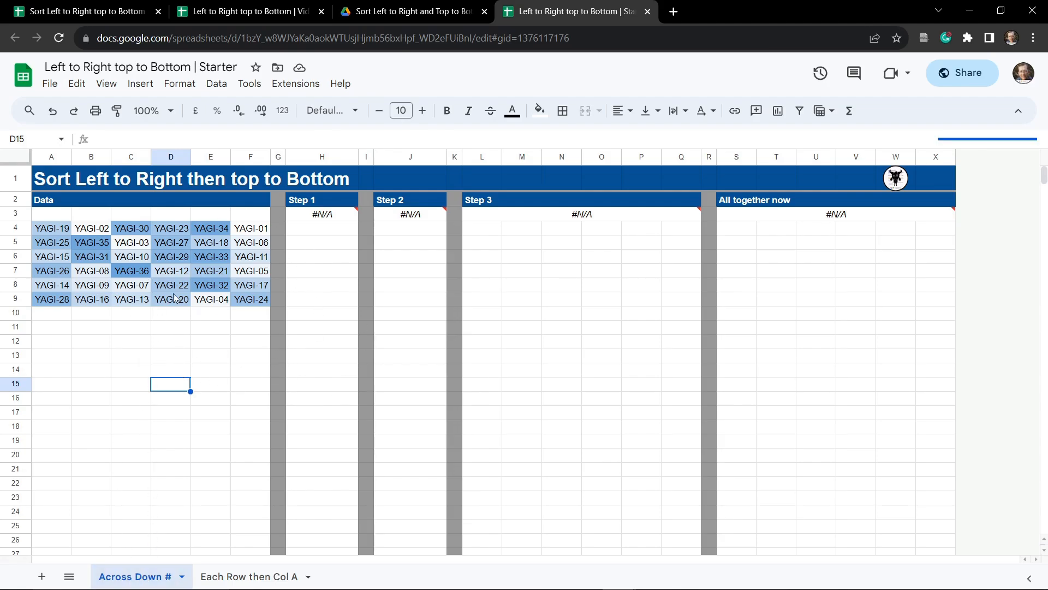
{"action": "left_click", "coordinate": [247, 577]}
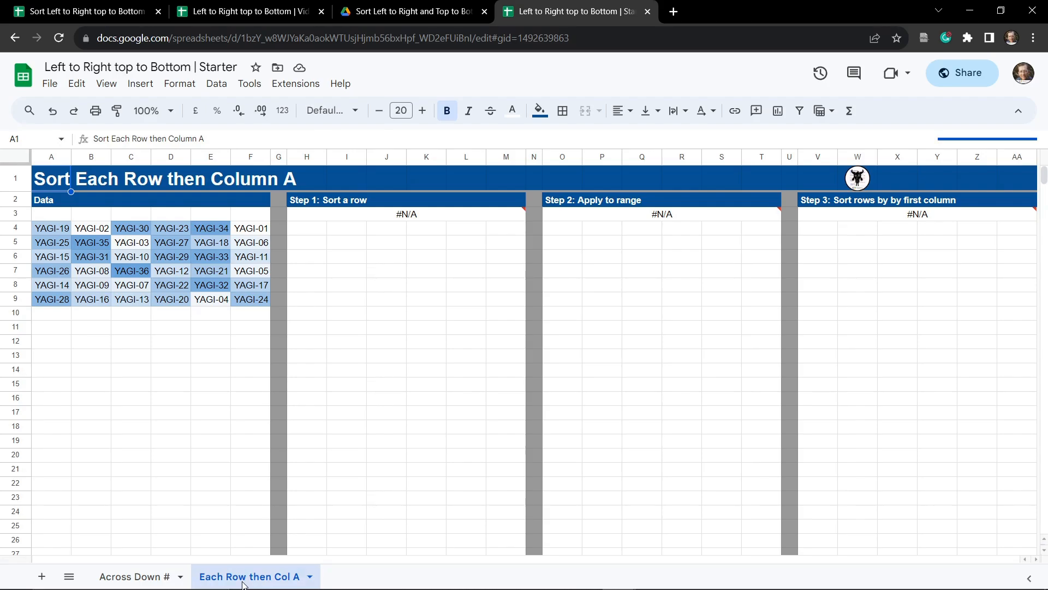
{"action": "left_click", "coordinate": [154, 575]}
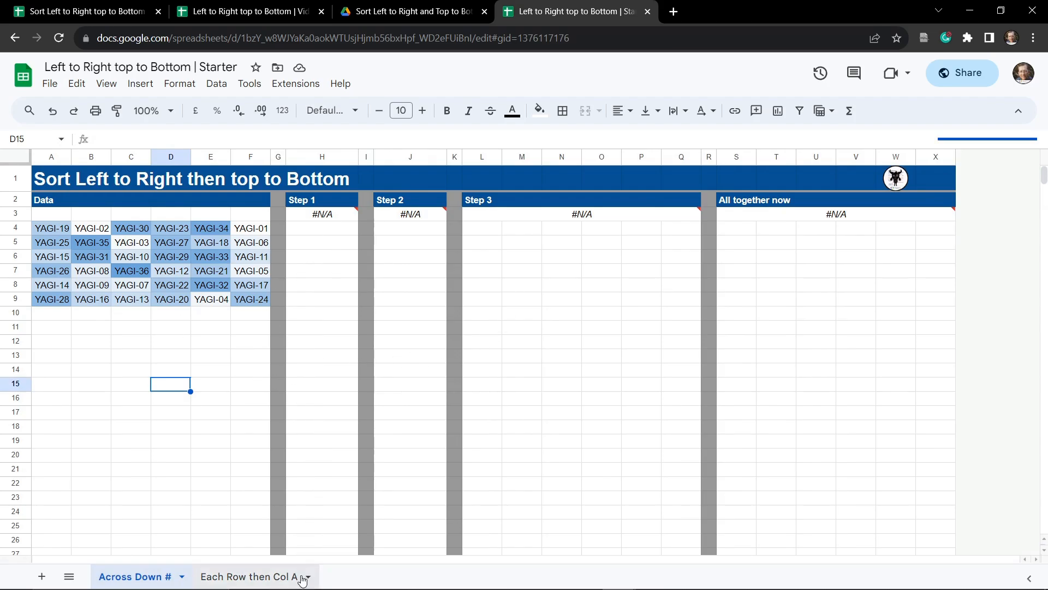
{"action": "key", "text": "ctrl+w"}
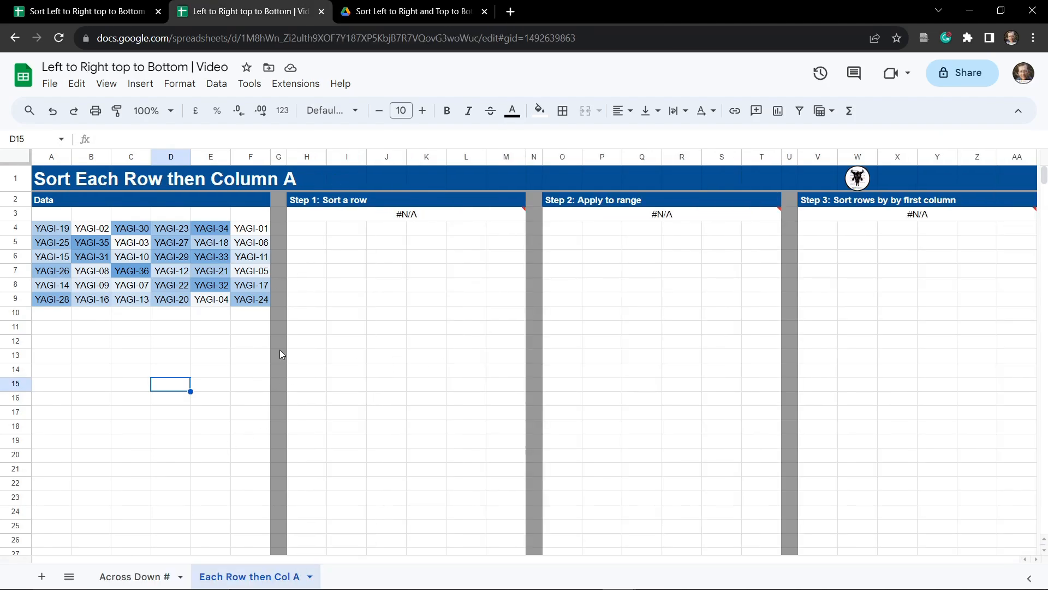
Step: Highlight data rows 4 and 6 across columns A to F to examine the row structure
{"action": "left_click", "coordinate": [314, 232]}
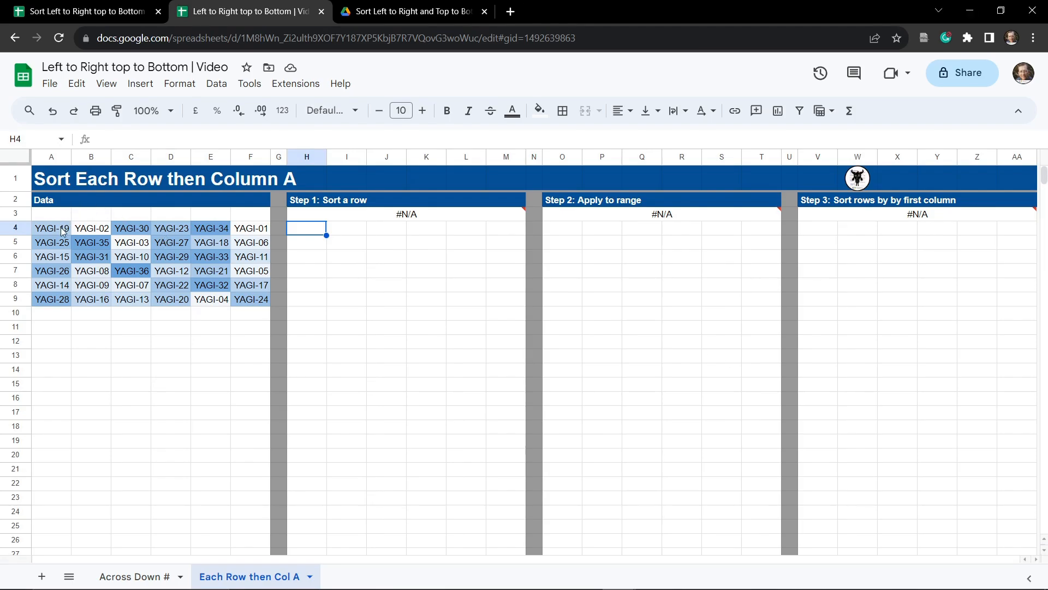
{"action": "left_click_drag", "start_coordinate": [65, 229], "coordinate": [245, 226]}
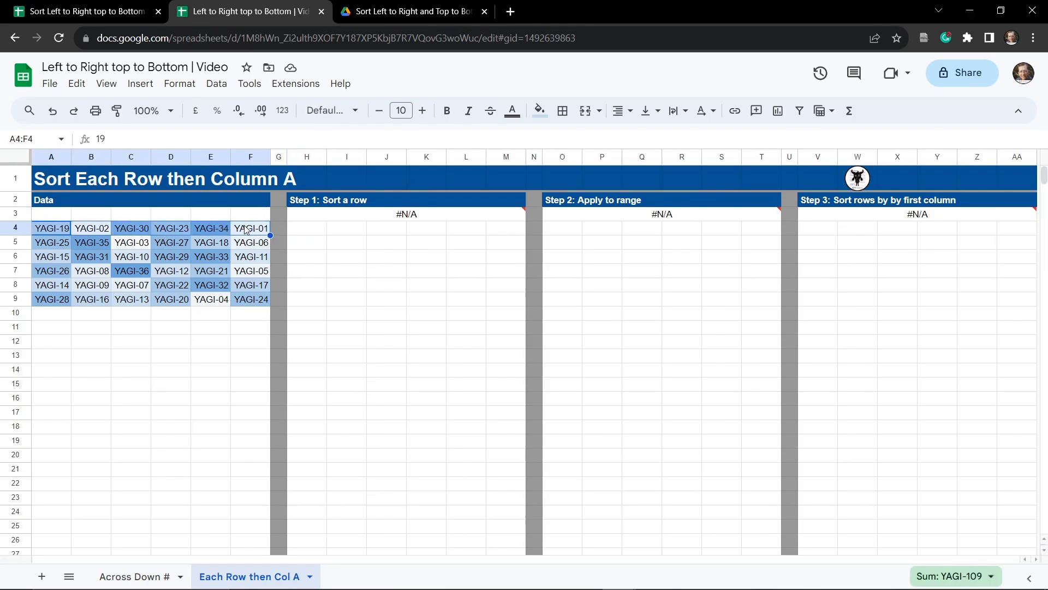
{"action": "left_click", "coordinate": [46, 241]}
{"action": "left_click_drag", "start_coordinate": [52, 257], "coordinate": [225, 260]}
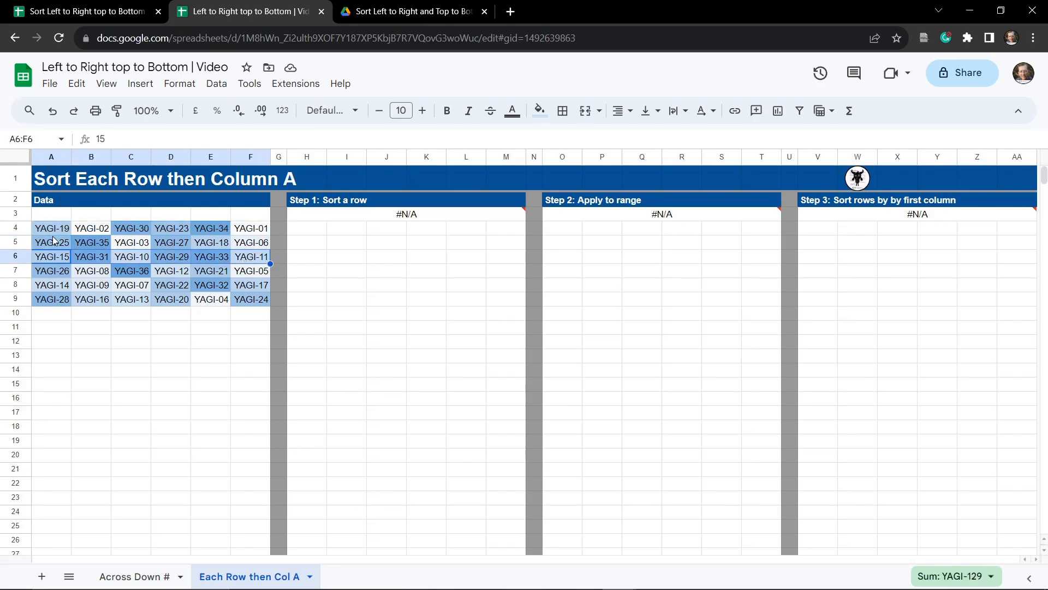
Step: Enter =TRANSPOSE(A4:F4) in H4 to turn the first data row into a column
{"action": "left_click", "coordinate": [304, 231]}
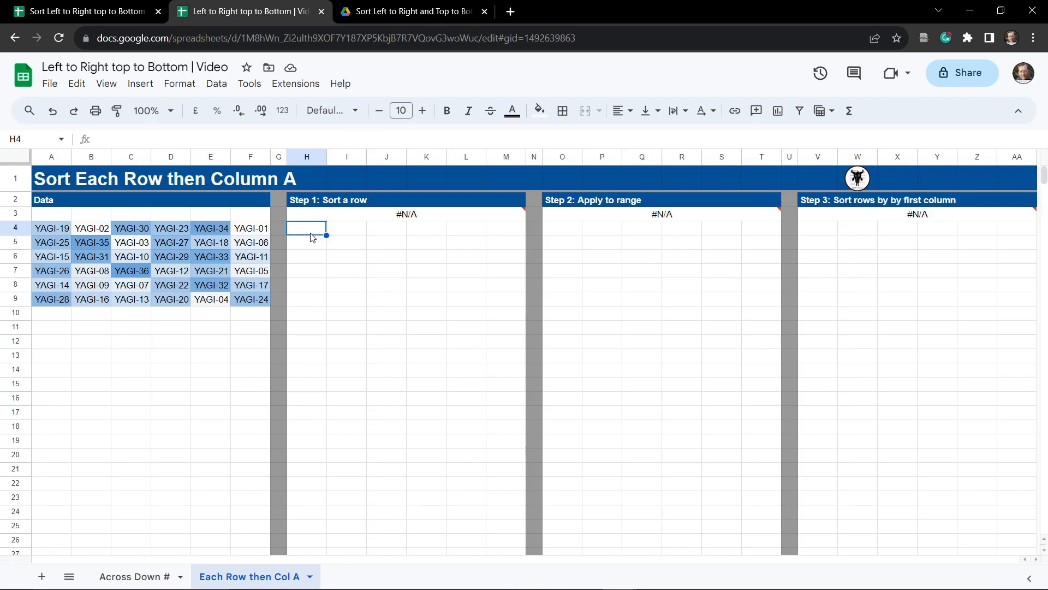
{"action": "type", "text": "="}
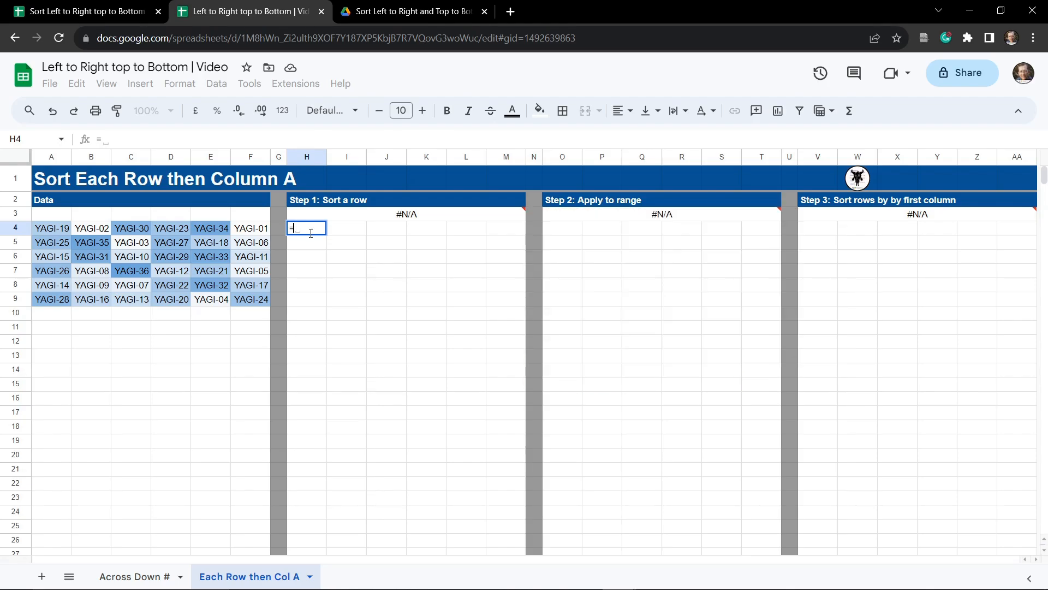
{"action": "type", "text": "TRA"}
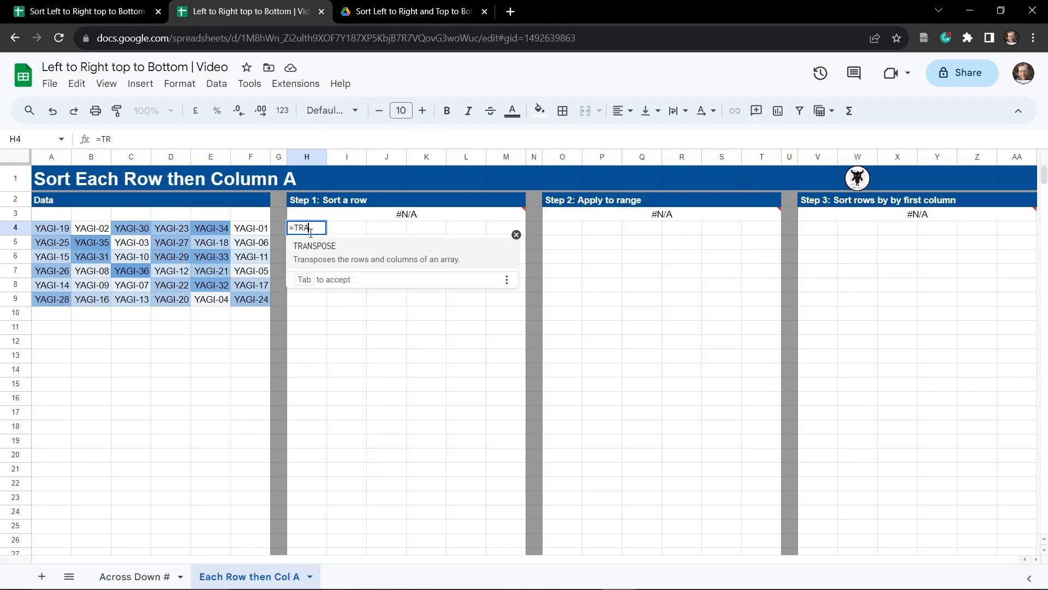
{"action": "type", "text": "NSPOSE("}
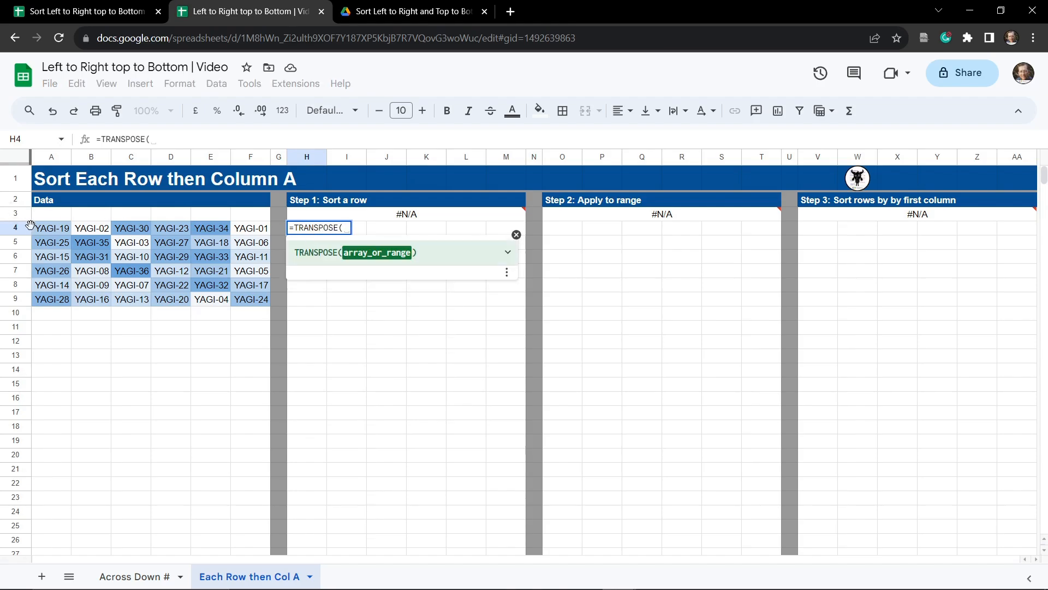
{"action": "left_click_drag", "start_coordinate": [50, 229], "coordinate": [247, 231]}
{"action": "key", "text": "Tab"}
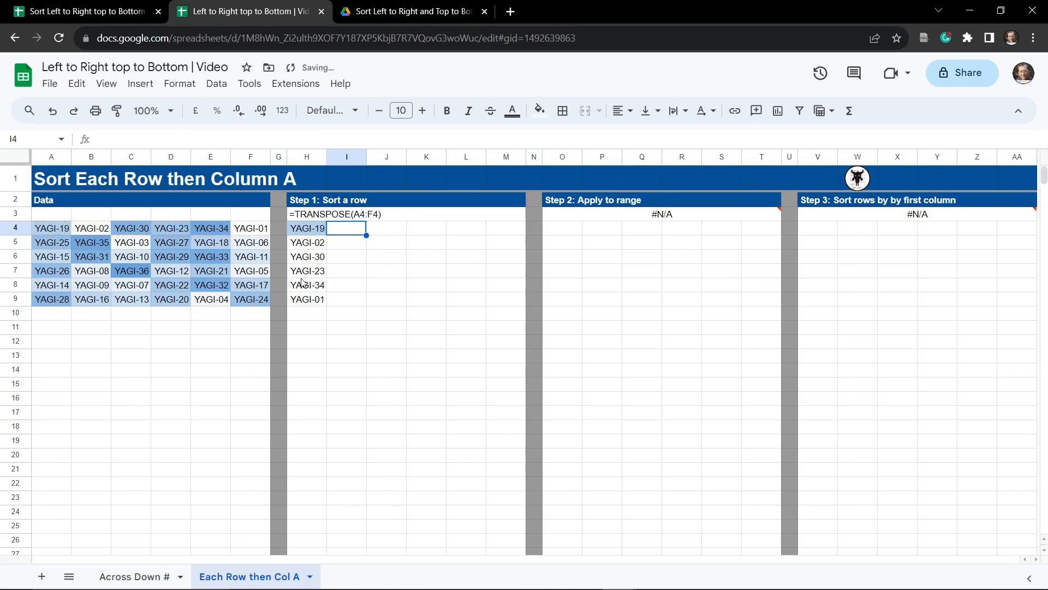
Step: Wrap the H4 formula in SORT to give =SORT(TRANSPOSE(A4:F4))
{"action": "left_click", "coordinate": [308, 229]}
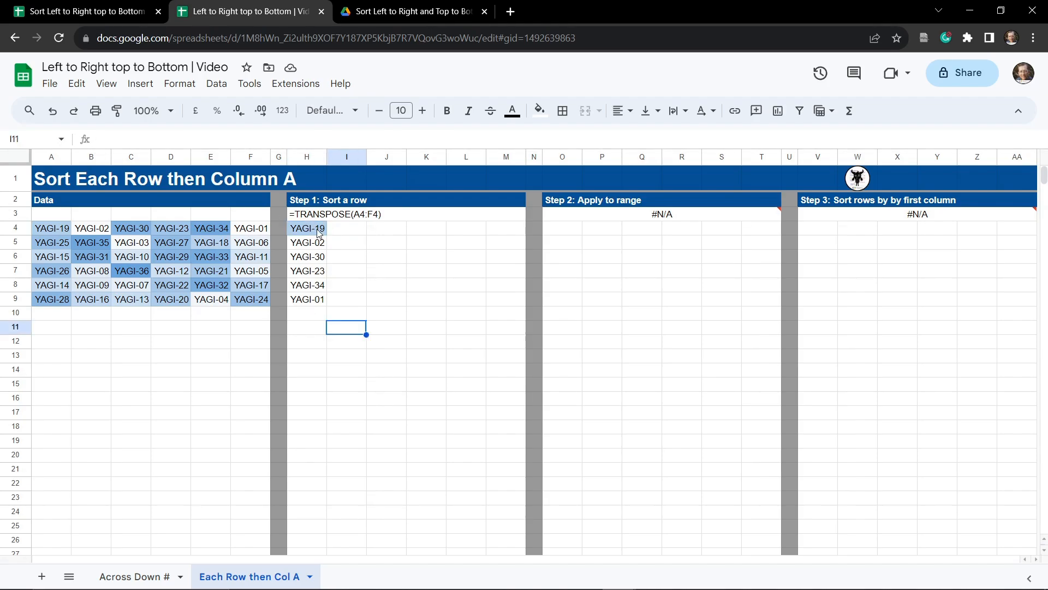
{"action": "double_click", "coordinate": [315, 237]}
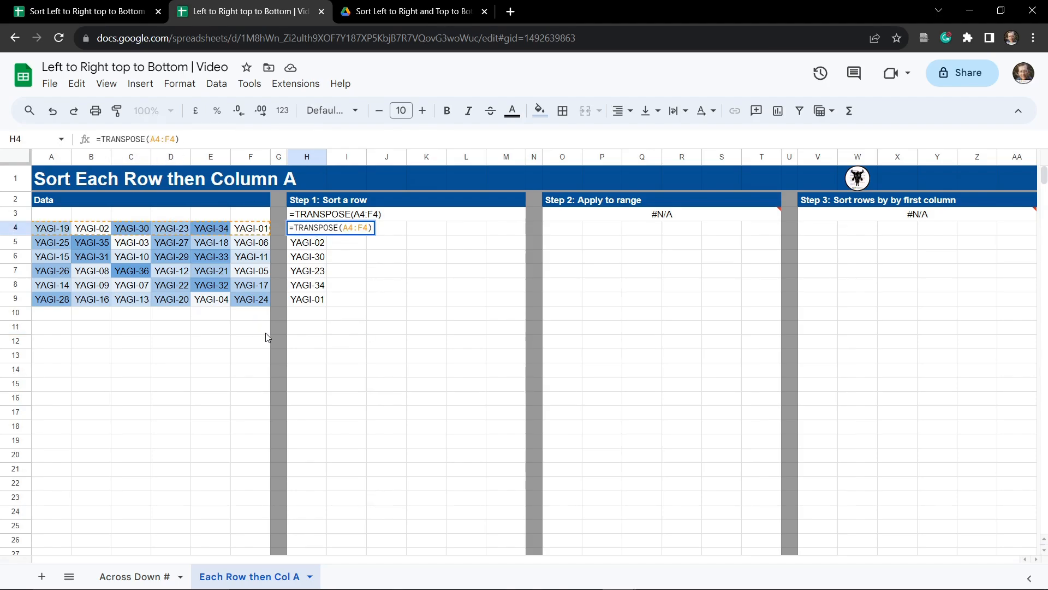
{"action": "type", "text": "SORT("}
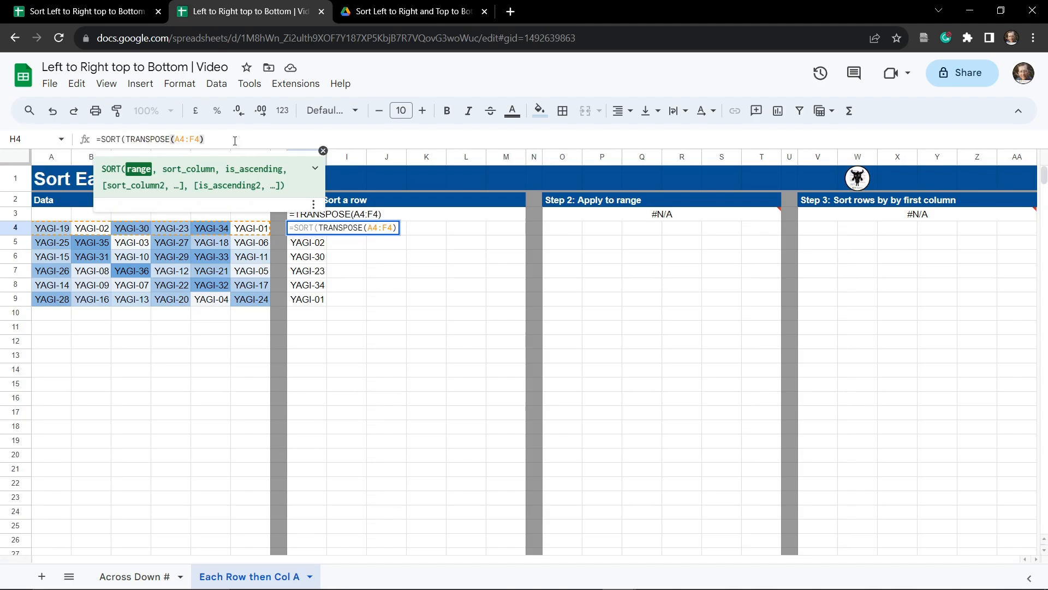
{"action": "type", "text": ")"}
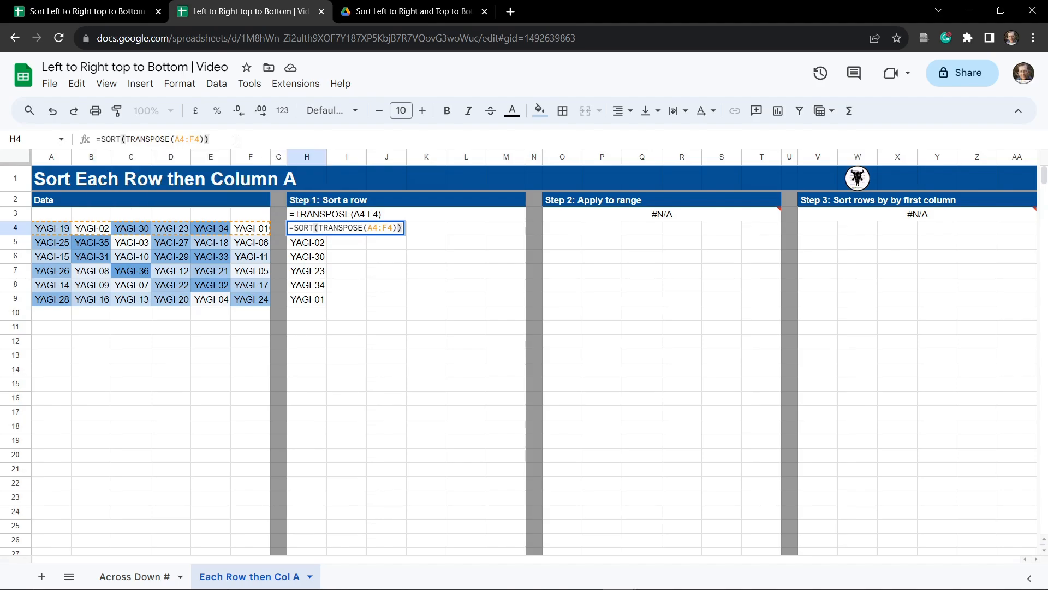
{"action": "key", "text": "Tab"}
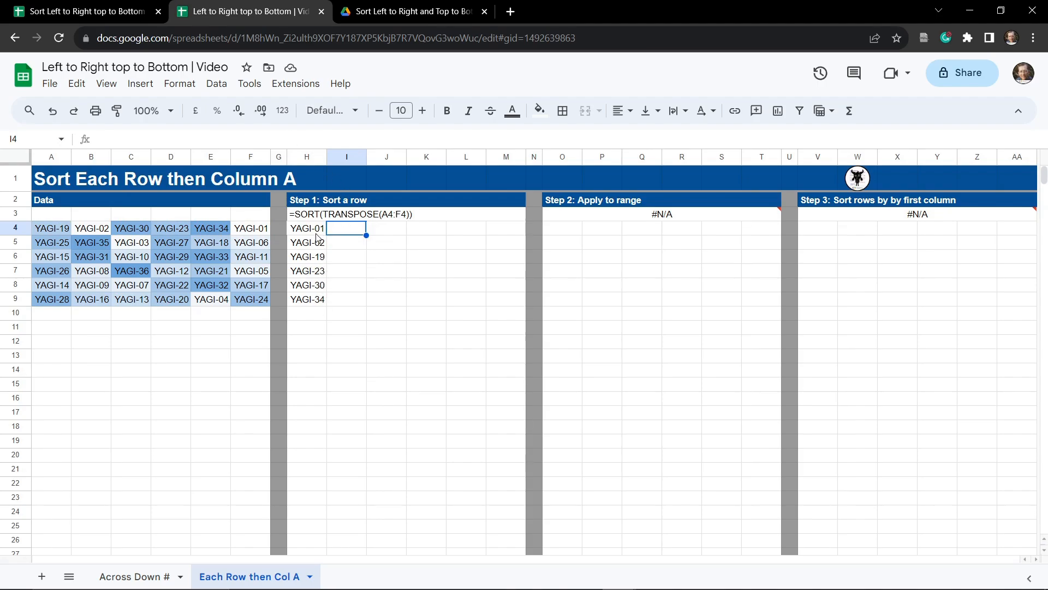
Step: Wrap the H4 formula in another TRANSPOSE to give =TRANSPOSE(SORT(TRANSPOSE(A4:F4))) as a sorted row
{"action": "key", "text": "Left"}
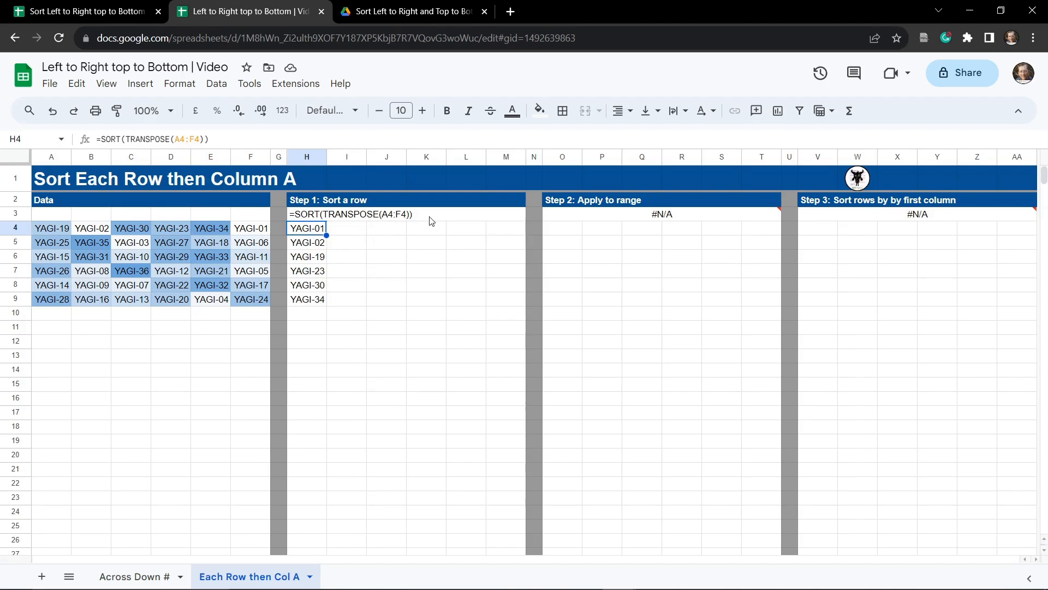
{"action": "left_click", "coordinate": [100, 139]}
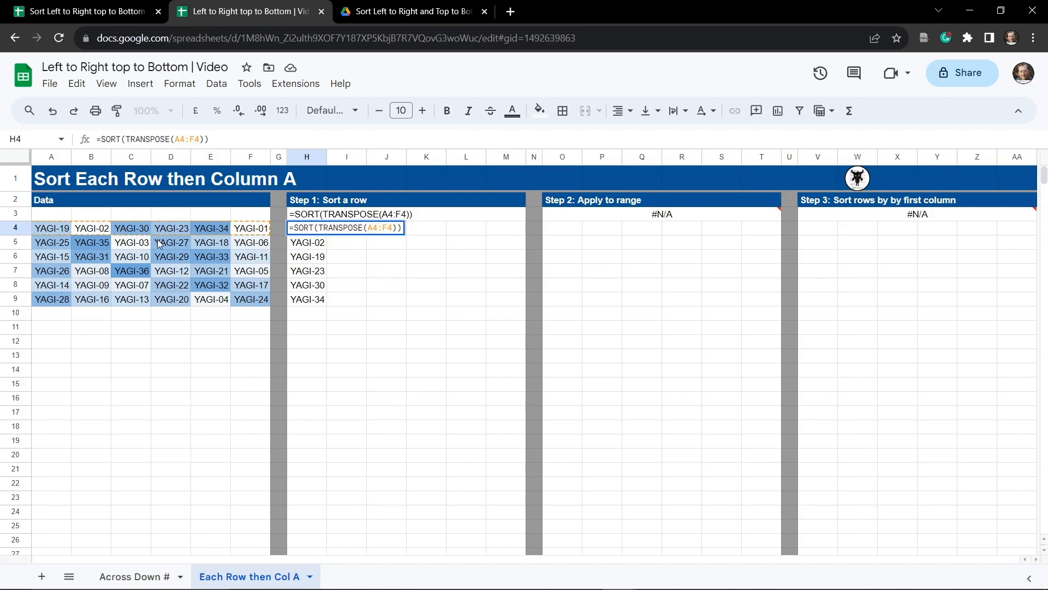
{"action": "type", "text": "TRANSPOSE"}
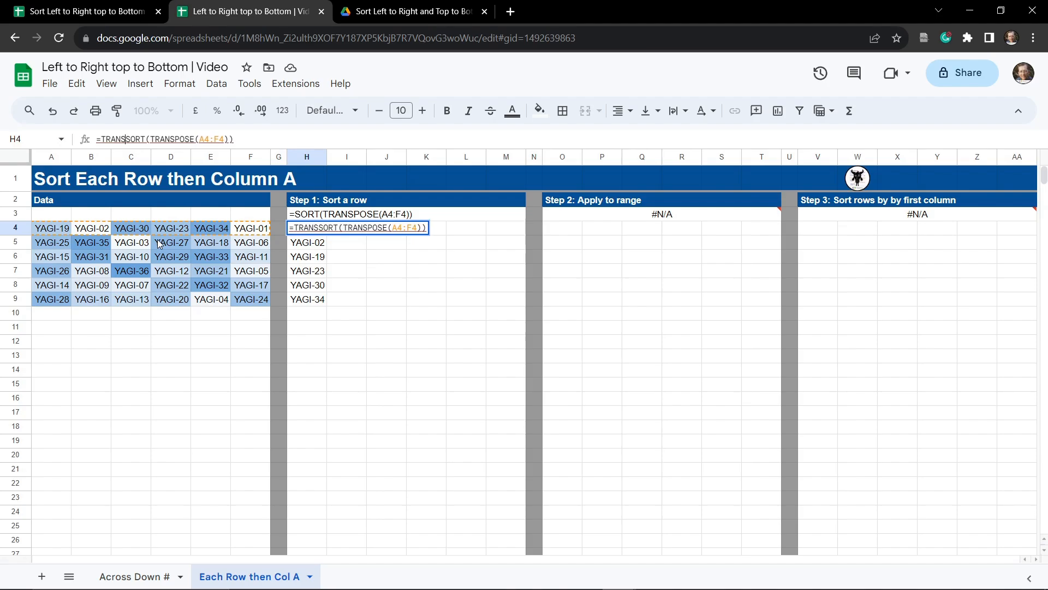
{"action": "type", "text": "("}
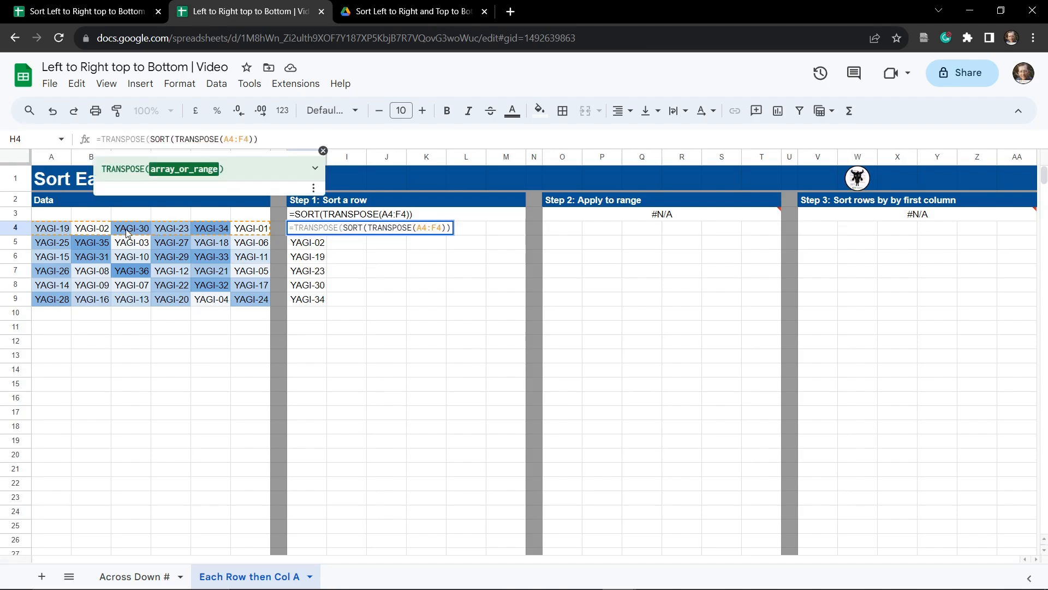
{"action": "left_click", "coordinate": [285, 138]}
{"action": "type", "text": ")"}
{"action": "key", "text": "Tab"}
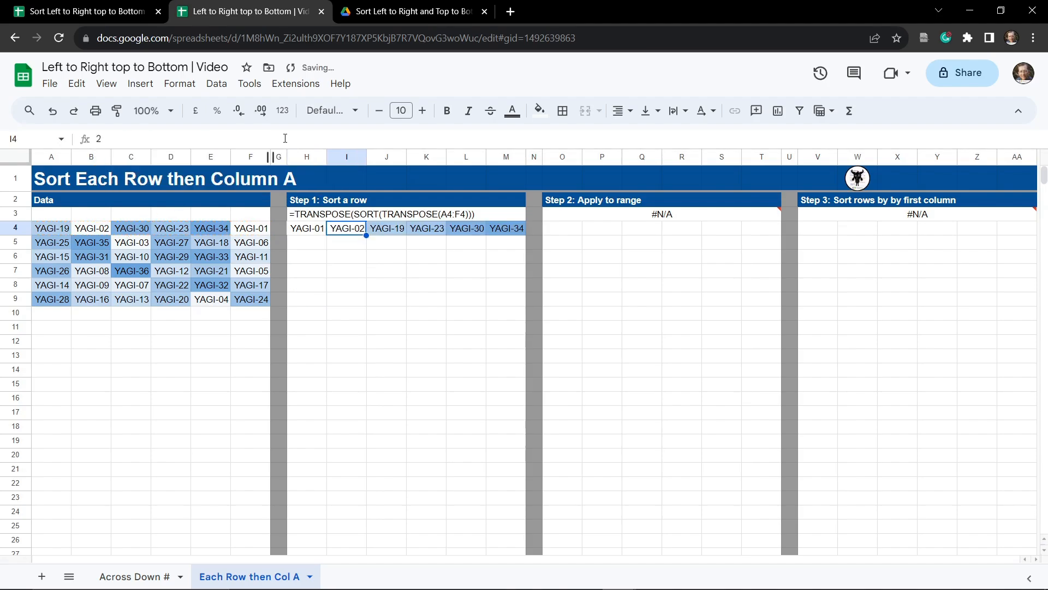
{"action": "left_click", "coordinate": [422, 319]}
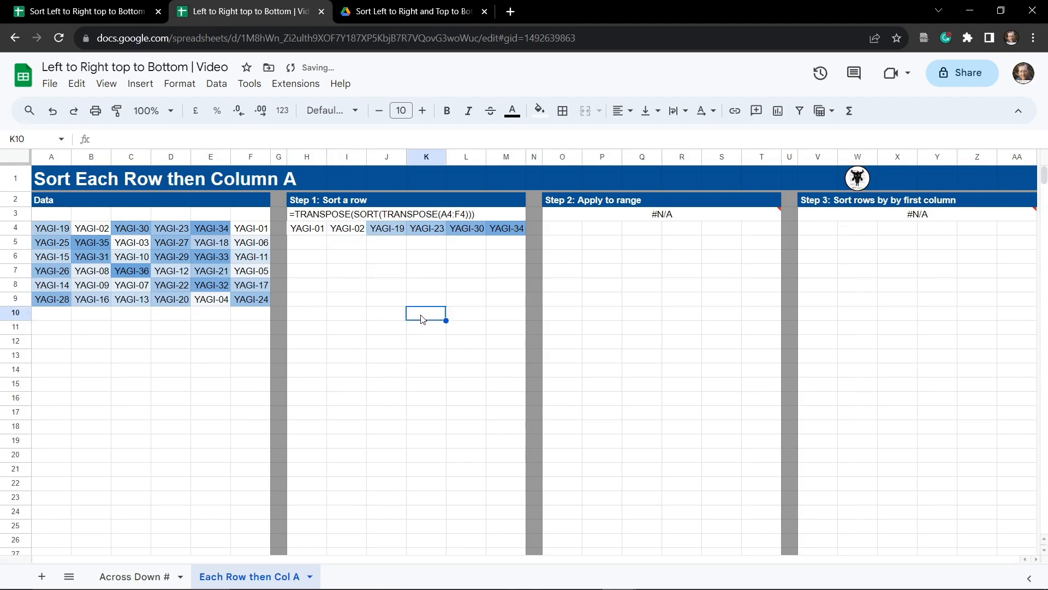
{"action": "left_click", "coordinate": [345, 261]}
{"action": "left_click", "coordinate": [309, 231]}
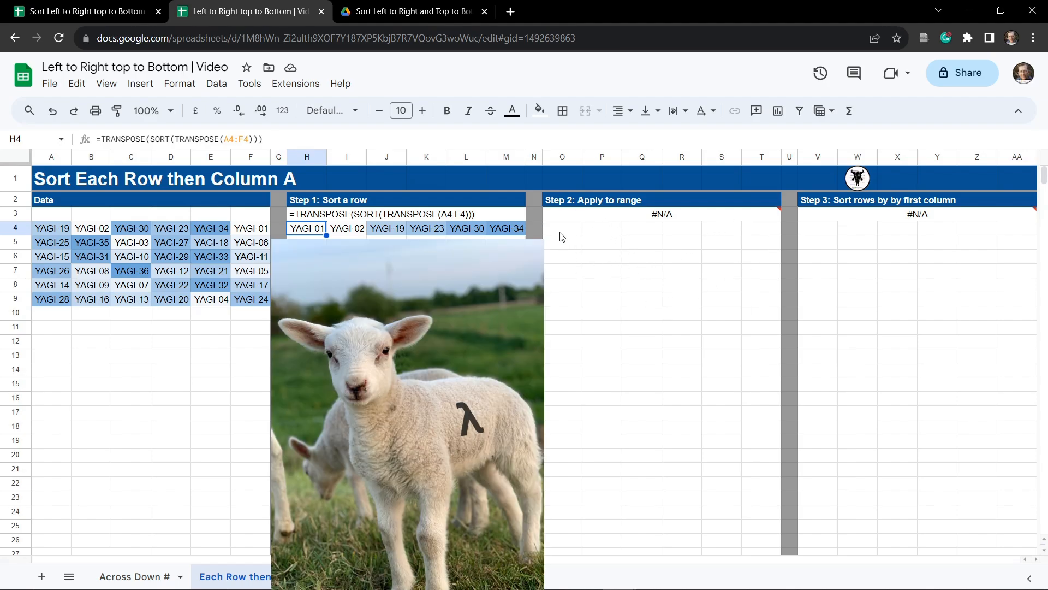
Step: Start a BYROW formula in O4 with the range A4:F9 as its array
{"action": "left_click", "coordinate": [562, 236]}
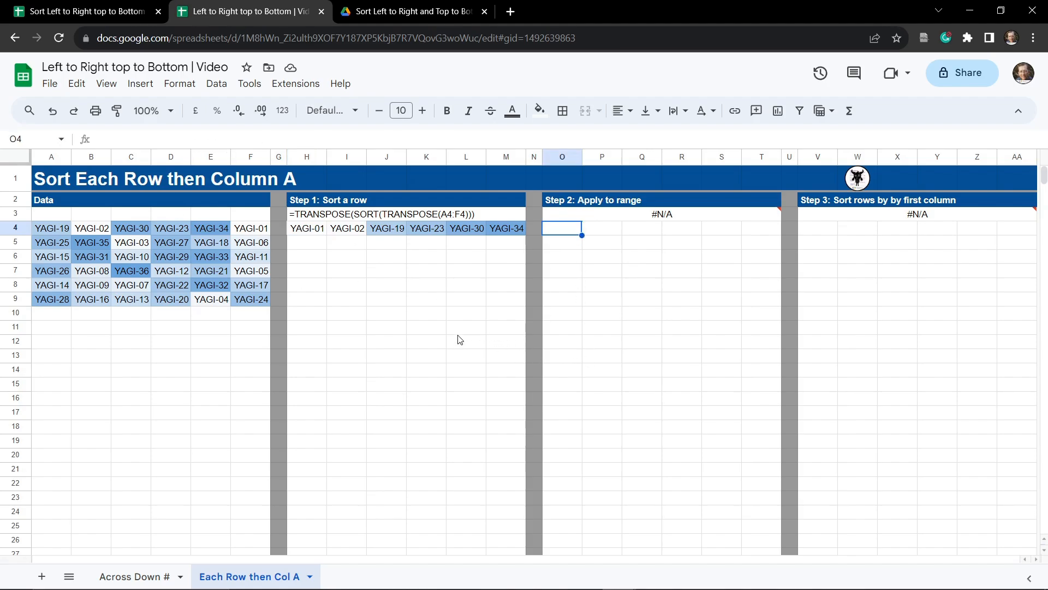
{"action": "key", "text": "Return"}
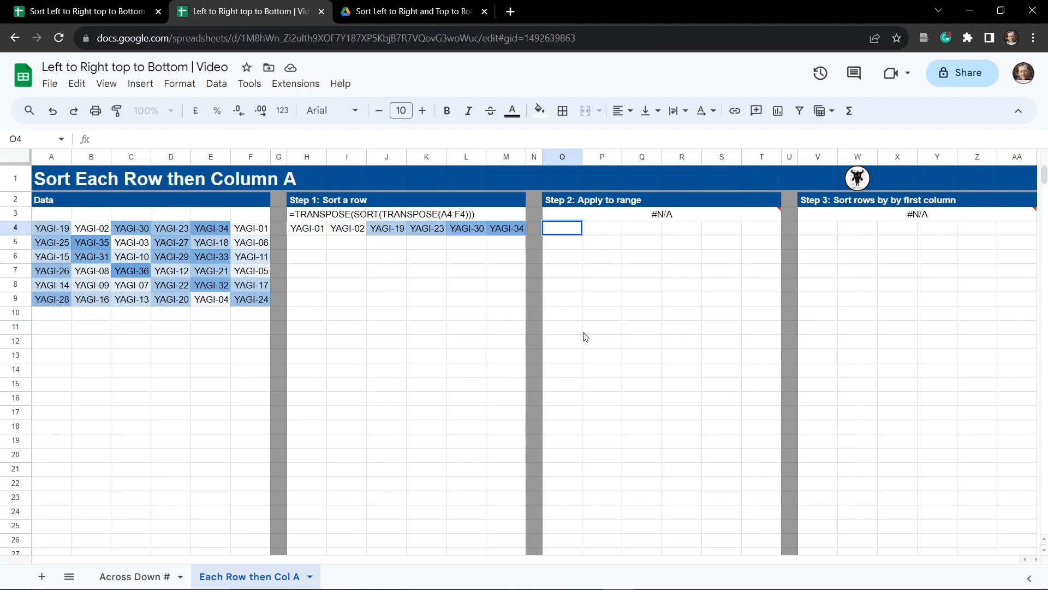
{"action": "type", "text": "=BY"}
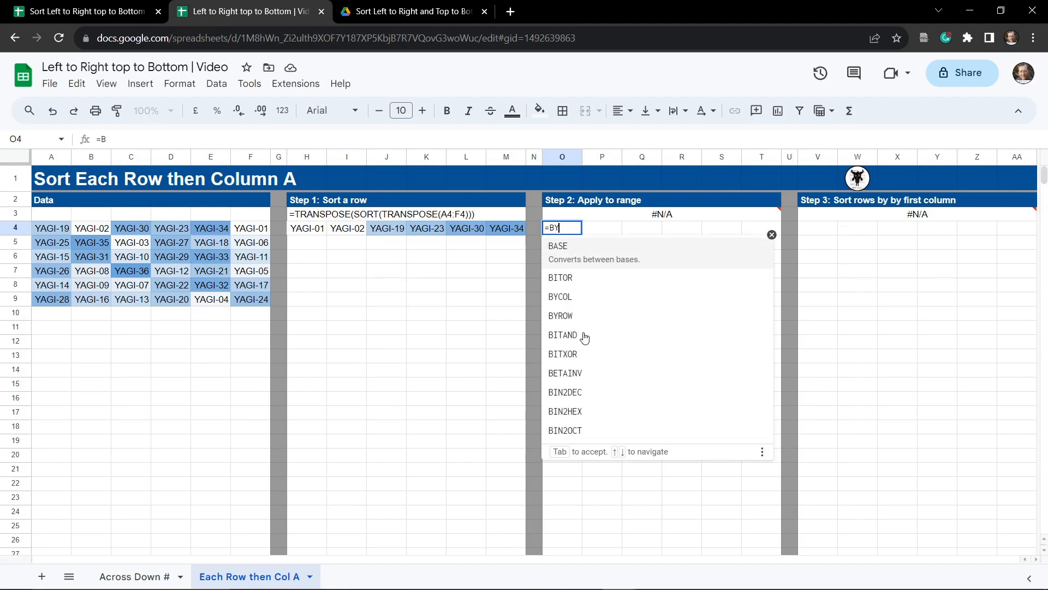
{"action": "type", "text": "ROW"}
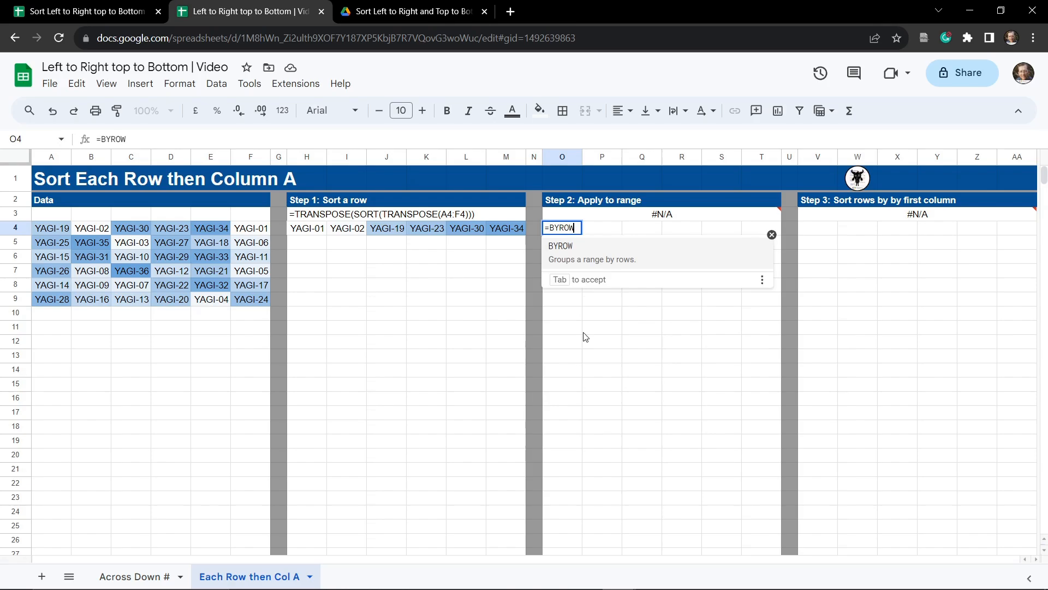
{"action": "type", "text": "("}
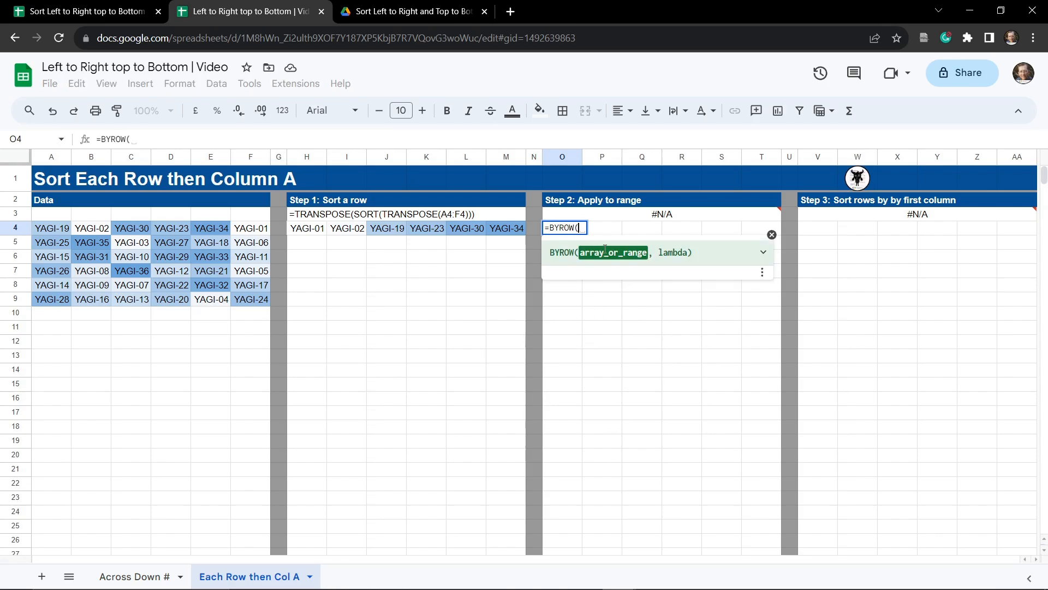
{"action": "left_click_drag", "start_coordinate": [52, 232], "coordinate": [252, 299]}
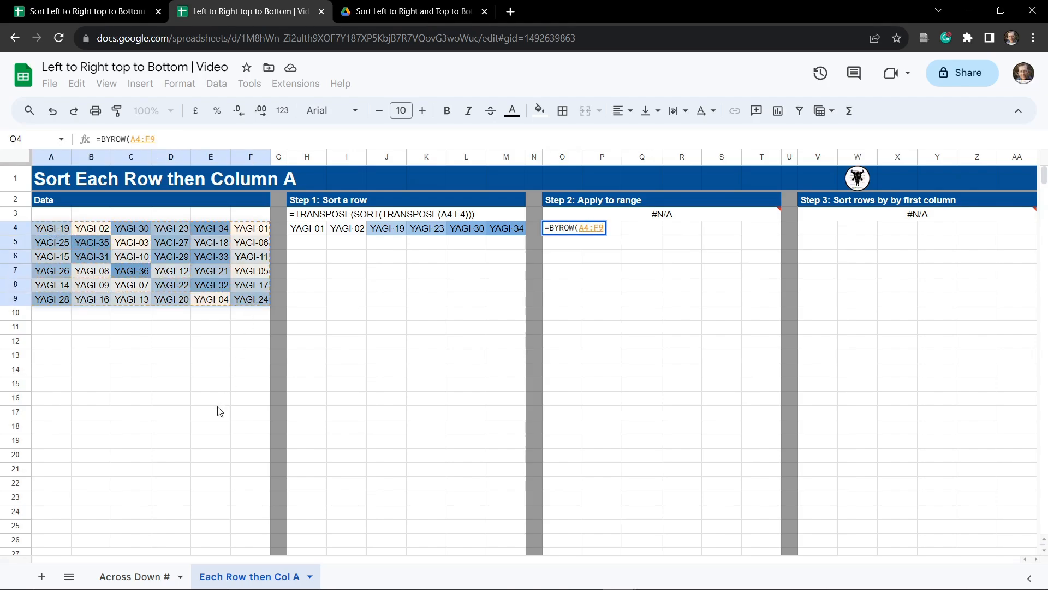
Step: Add a LAMBDA with parameter my_row to the O4 formula, entering =BYROW(A4:F9, LAMBDA(my_row, ))
{"action": "type", "text": ","}
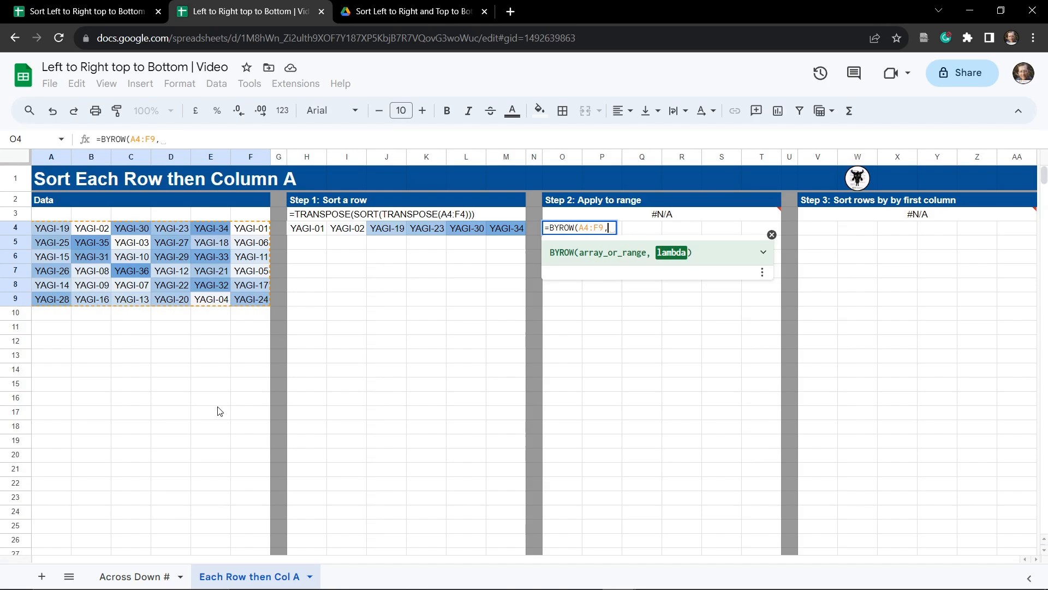
{"action": "type", "text": " LAM"}
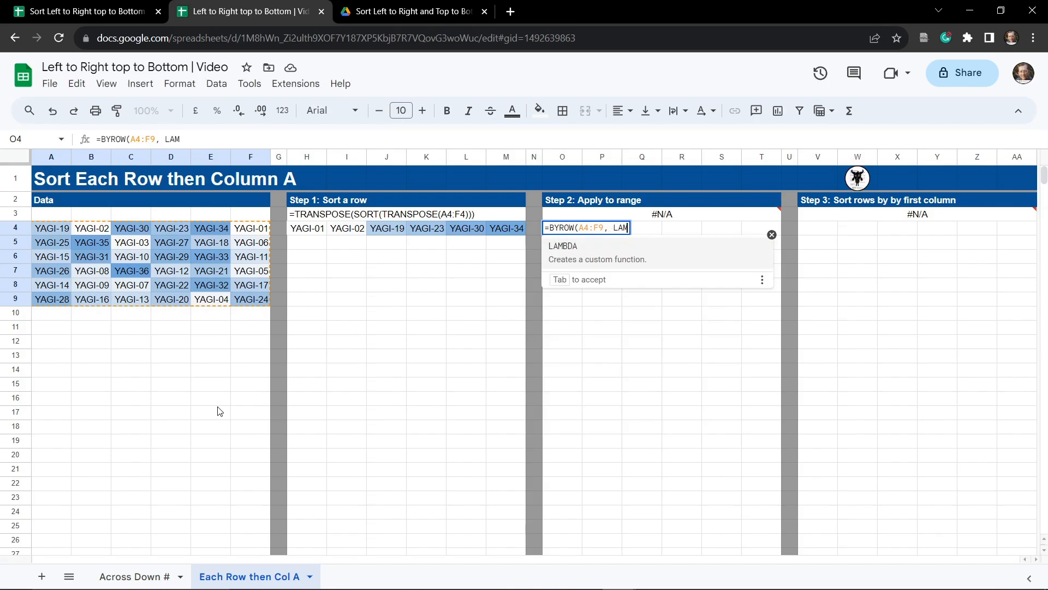
{"action": "type", "text": "BDA("}
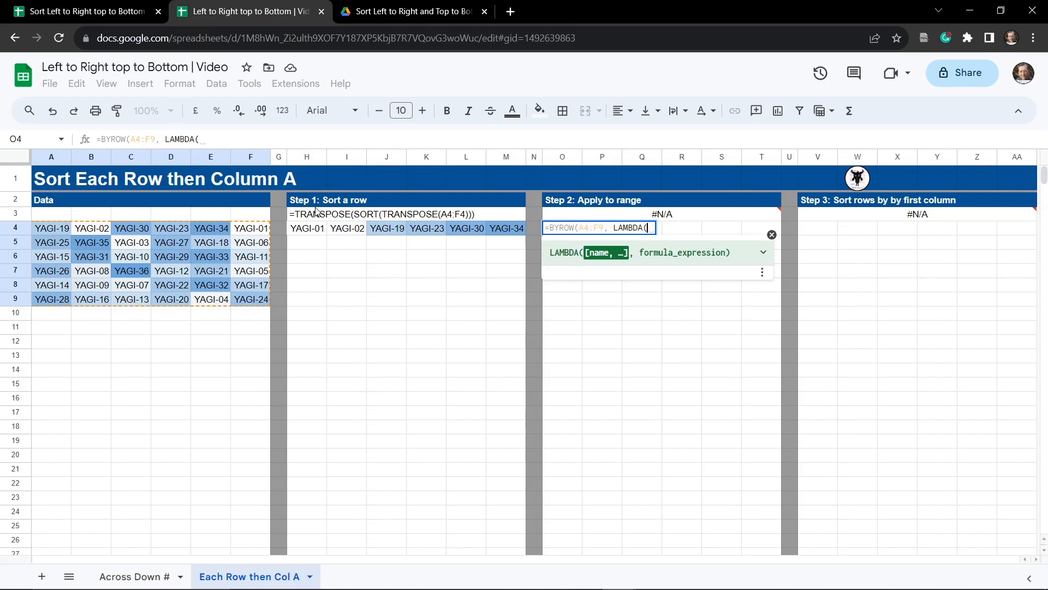
{"action": "left_click", "coordinate": [296, 135]}
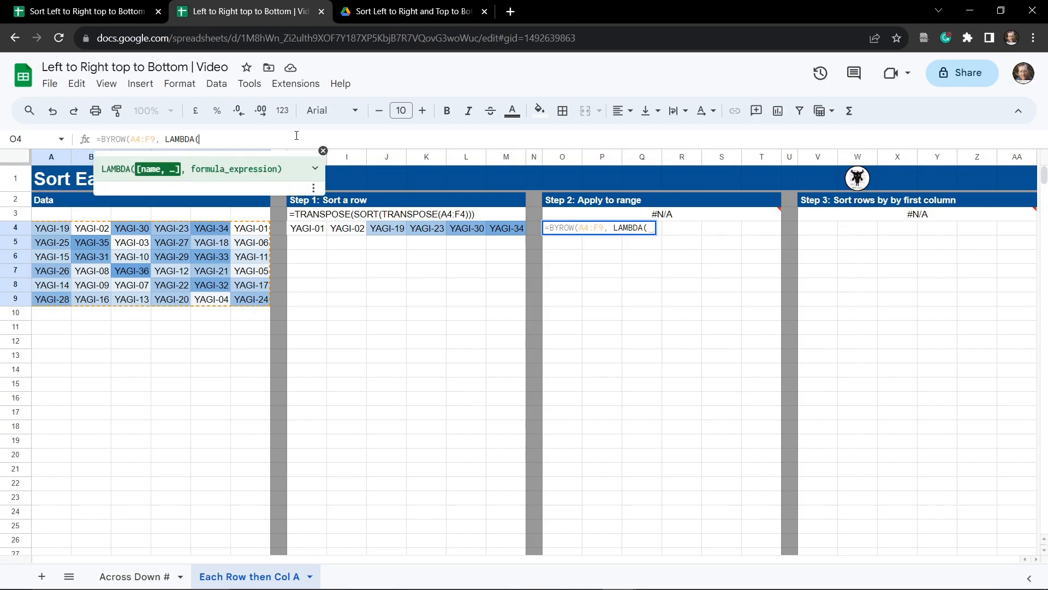
{"action": "type", "text": "row"}
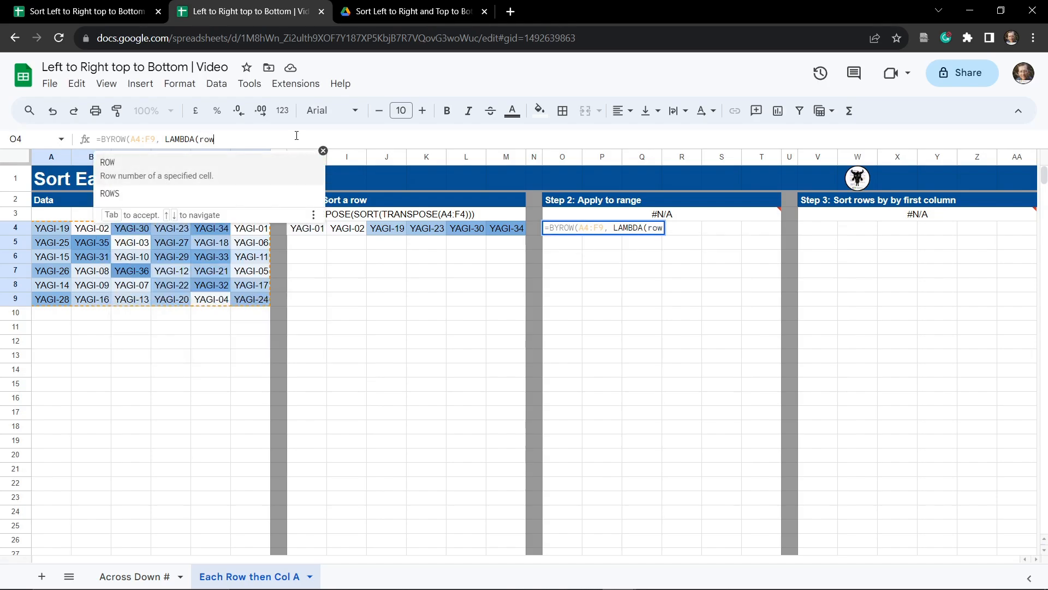
{"action": "key", "text": "BackSpace"}
{"action": "key", "text": "BackSpace"}
{"action": "key", "text": "BackSpace"}
{"action": "type", "text": "my"}
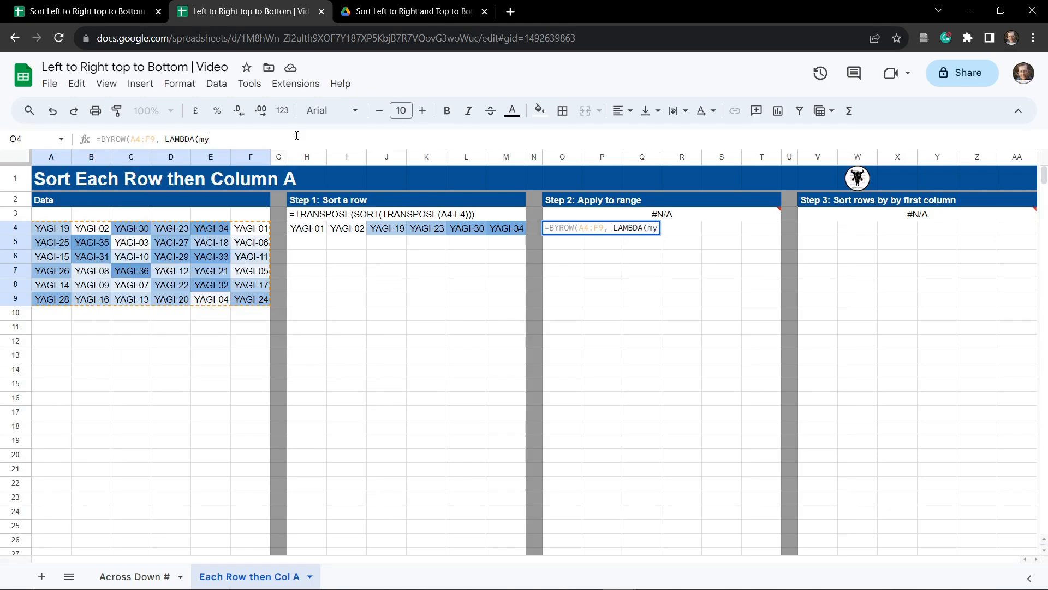
{"action": "type", "text": "_row,"}
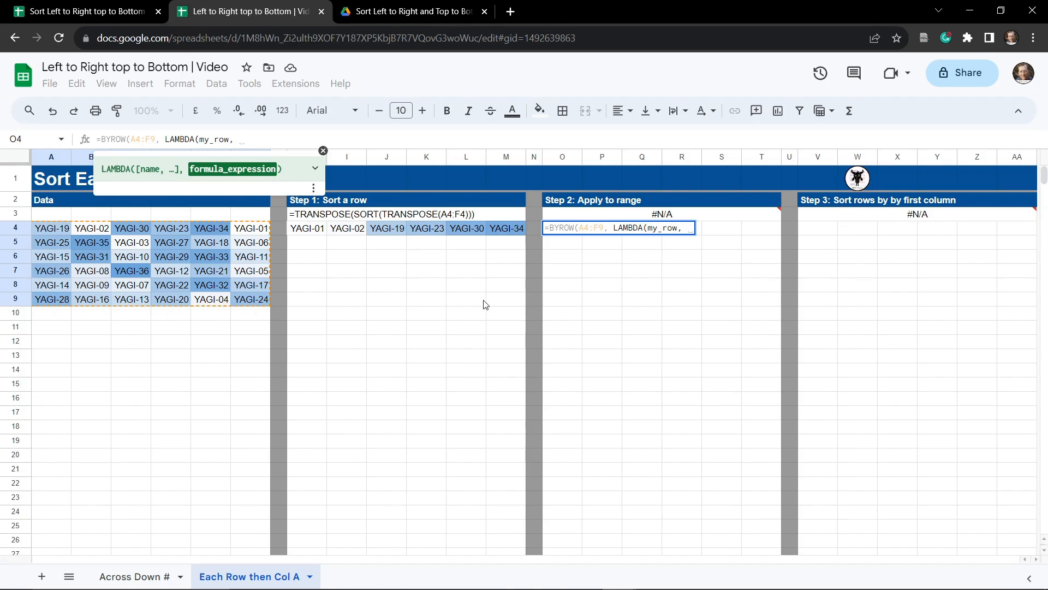
{"action": "key", "text": "Tab"}
{"action": "left_click", "coordinate": [550, 232]}
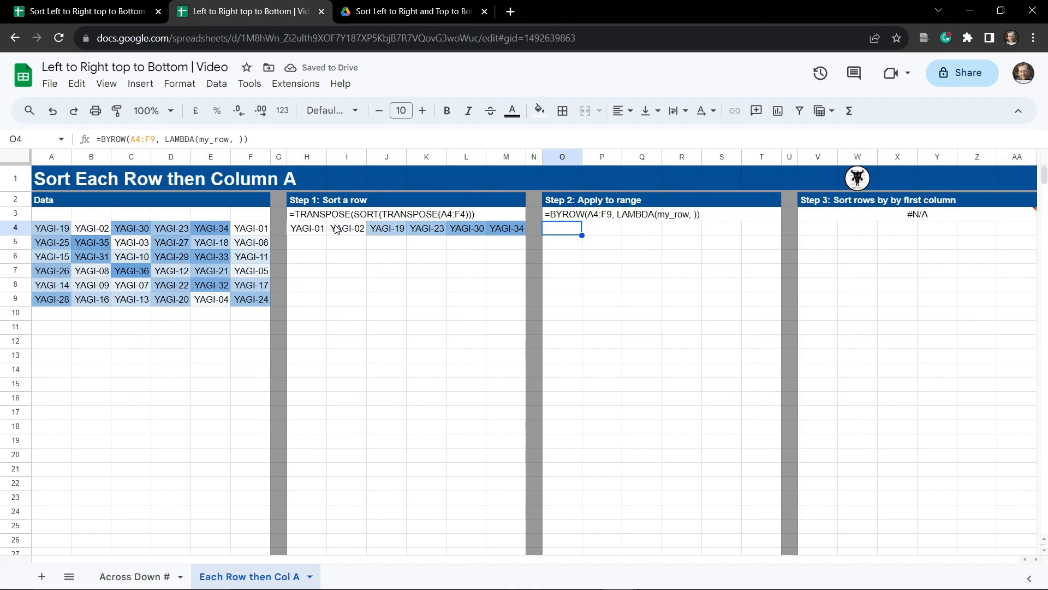
Step: Copy the TRANSPOSE(SORT(TRANSPOSE(A4:F4))) expression from the H4 formula
{"action": "left_click", "coordinate": [306, 224]}
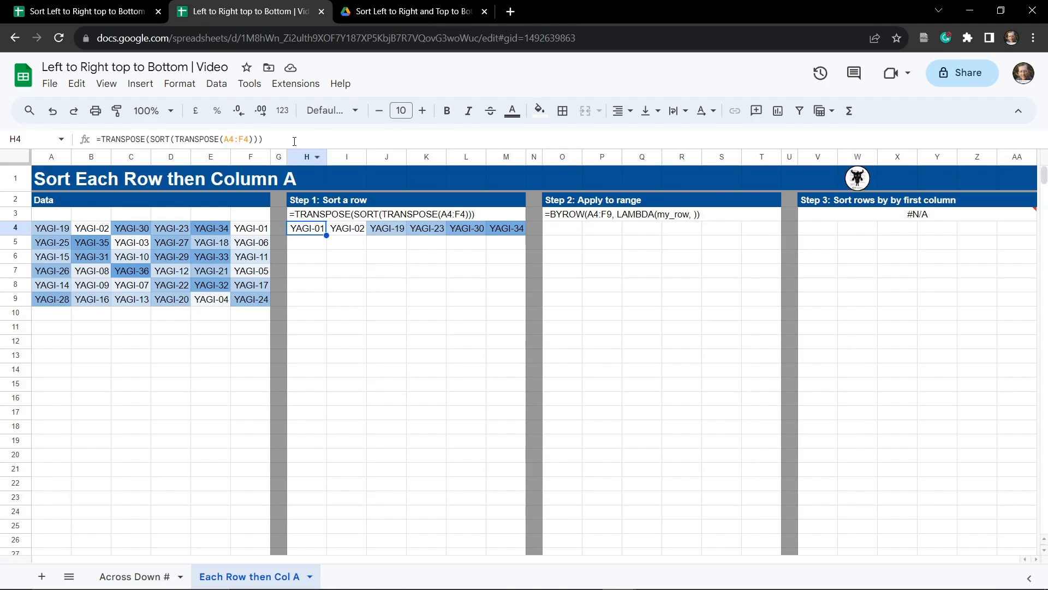
{"action": "left_click_drag", "start_coordinate": [295, 141], "coordinate": [101, 140]}
{"action": "key", "text": "ctrl+c"}
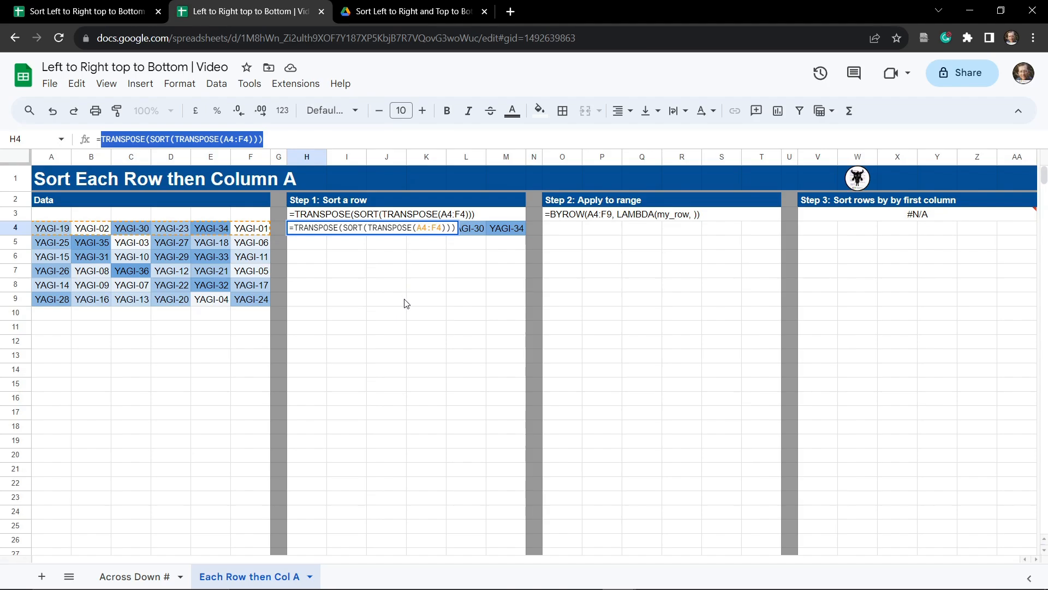
{"action": "key", "text": "Escape"}
Step: Paste TRANSPOSE(SORT(TRANSPOSE(A4:F4))) as the LAMBDA's formula expression in O4
{"action": "left_click", "coordinate": [558, 230]}
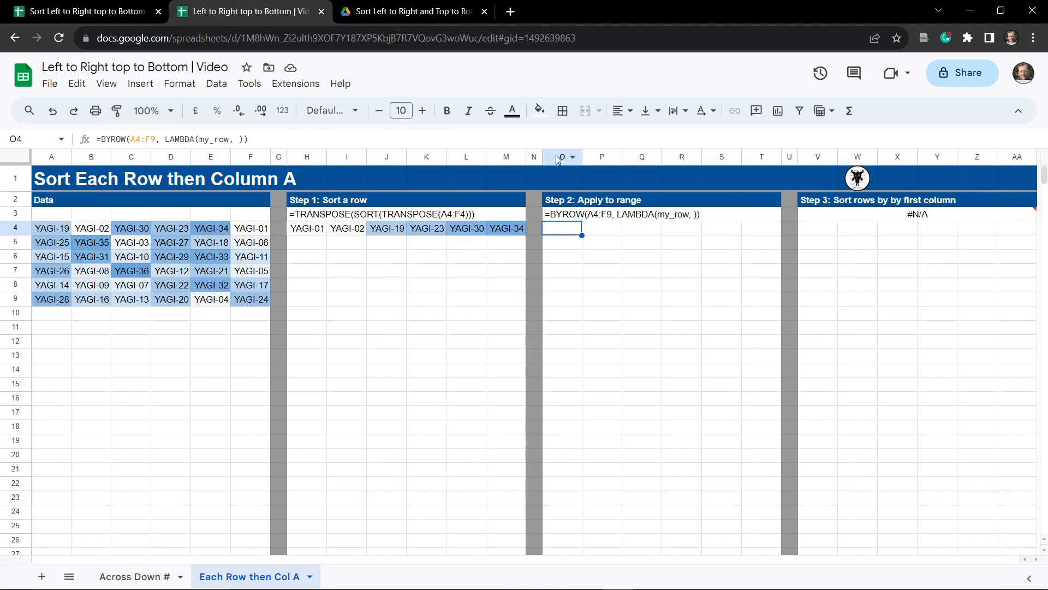
{"action": "left_click", "coordinate": [244, 138]}
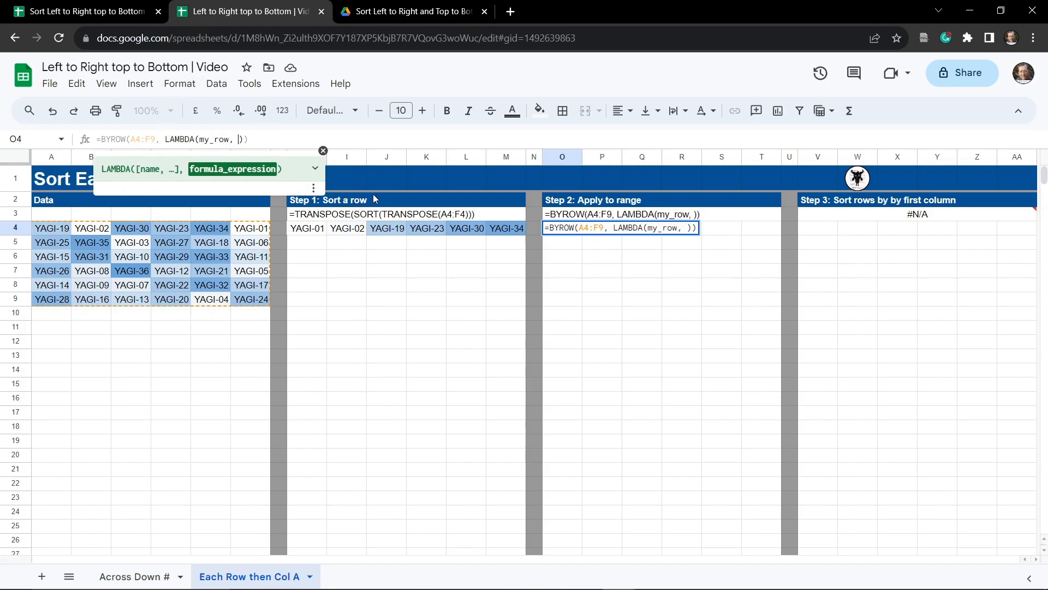
{"action": "key", "text": "ctrl+v"}
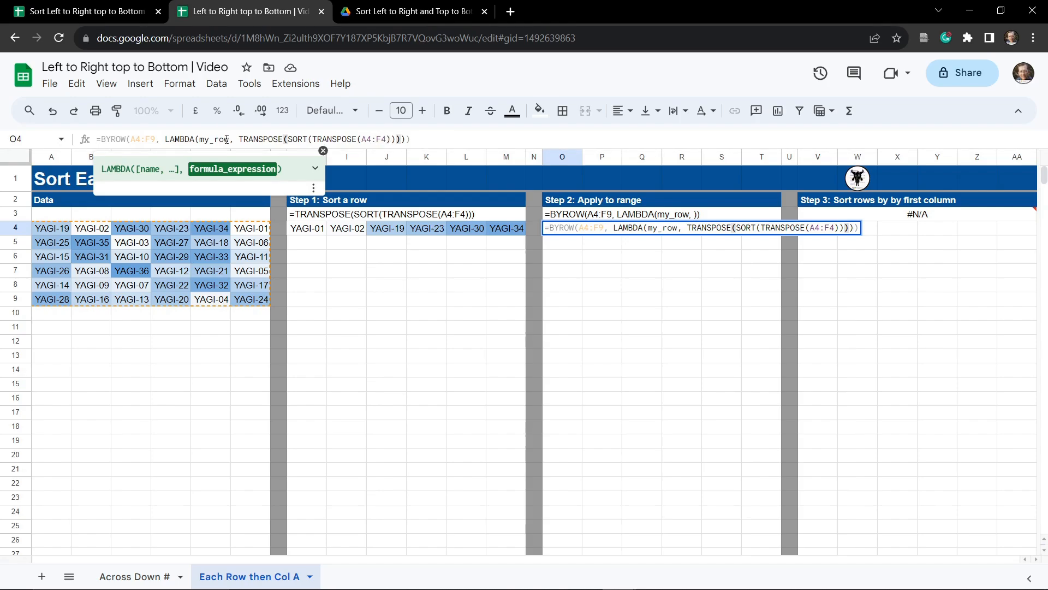
Step: Replace A4:F4 with my_row in the O4 formula and enter it
{"action": "left_click_drag", "start_coordinate": [229, 140], "coordinate": [199, 139]}
{"action": "key", "text": "ctrl+c"}
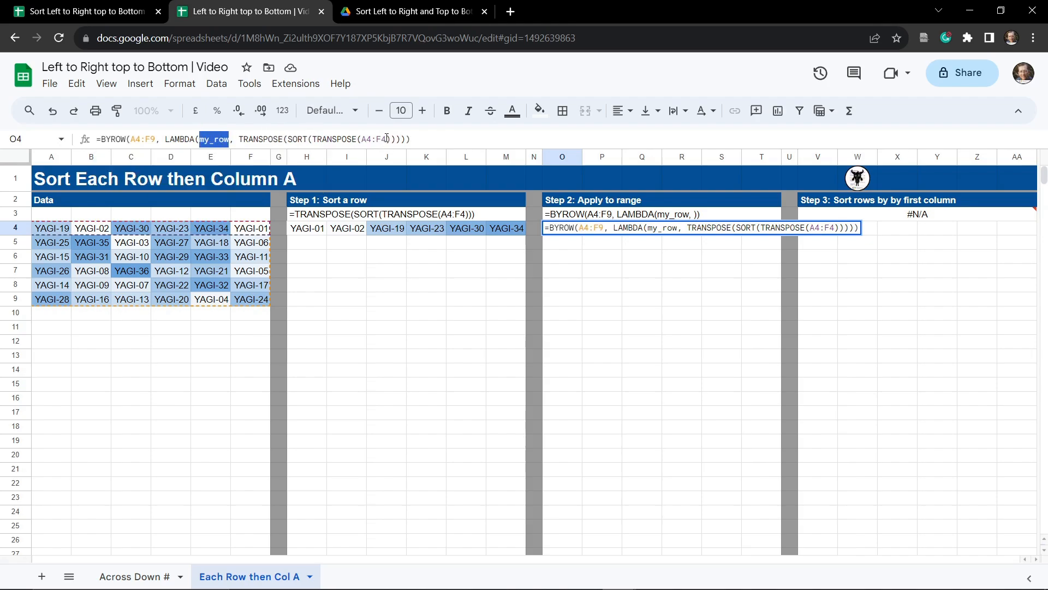
{"action": "left_click_drag", "start_coordinate": [388, 139], "coordinate": [363, 140]}
{"action": "key", "text": "ctrl+v"}
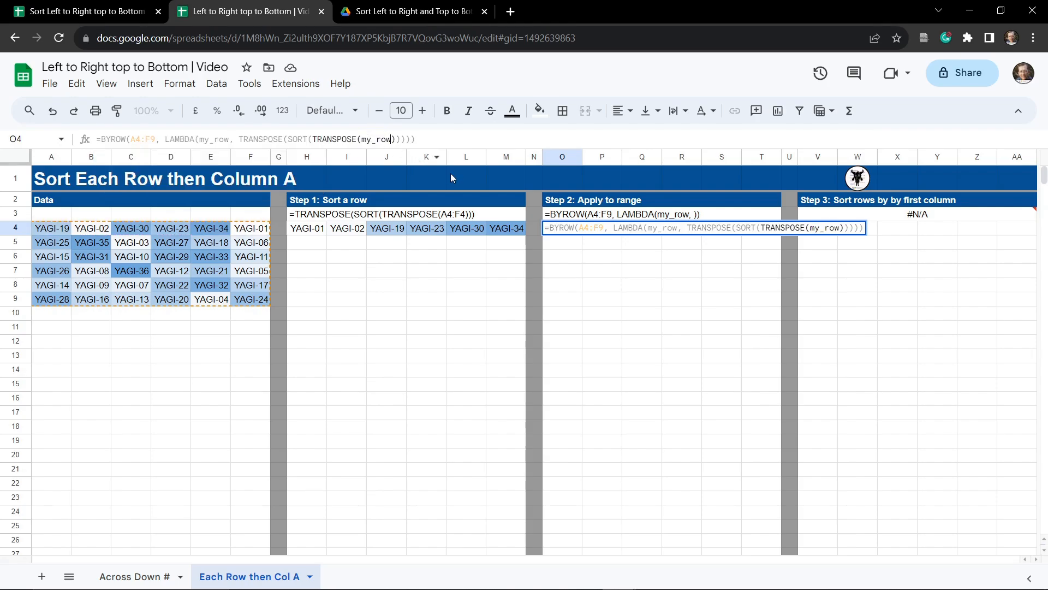
{"action": "key", "text": "Return"}
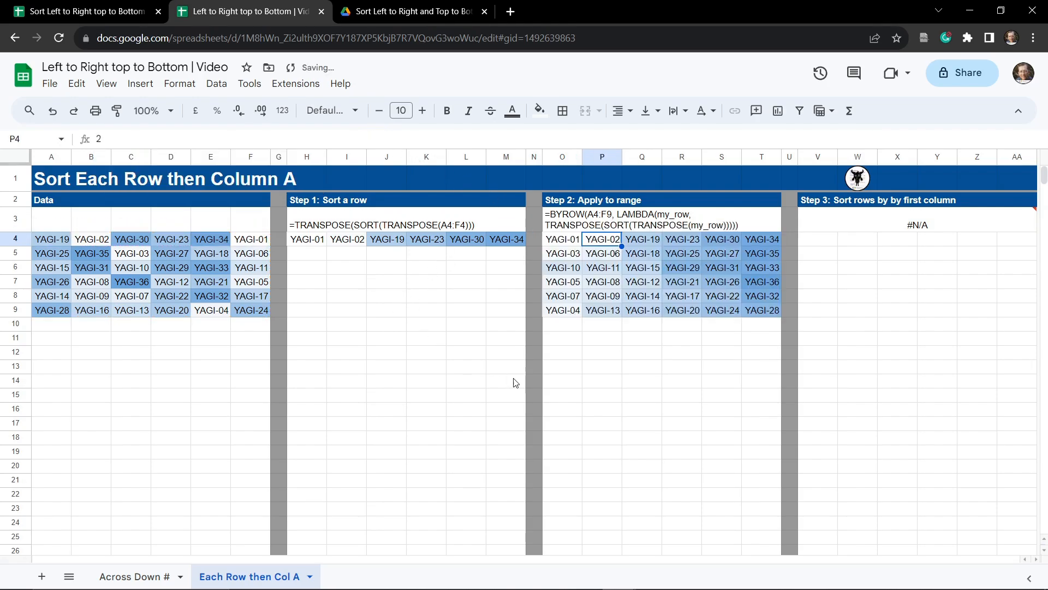
Step: Inspect the row-sorted results spilled across O4:T9
{"action": "left_click", "coordinate": [613, 407]}
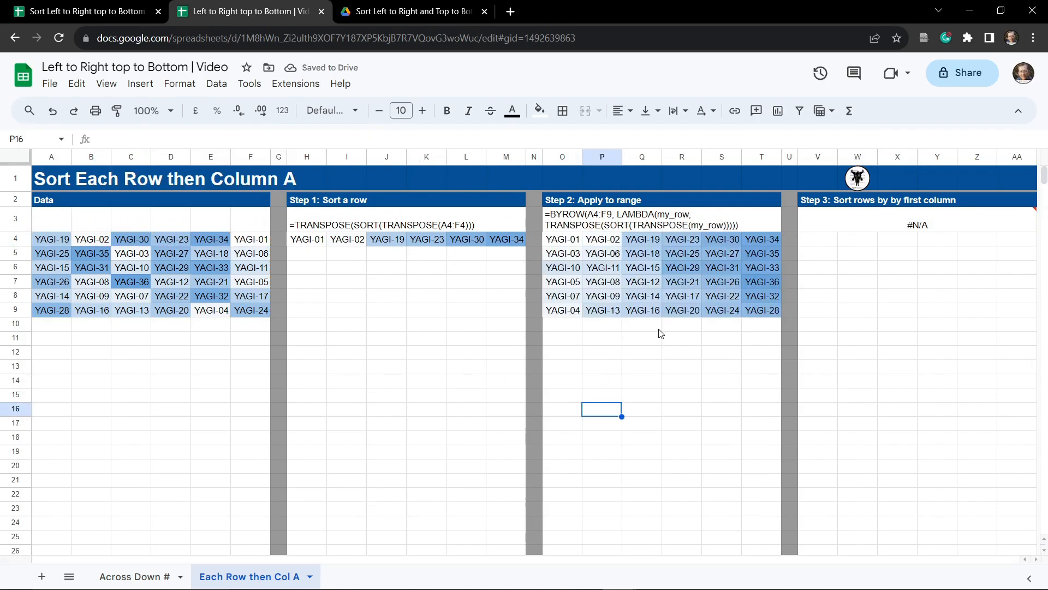
{"action": "left_click", "coordinate": [572, 243]}
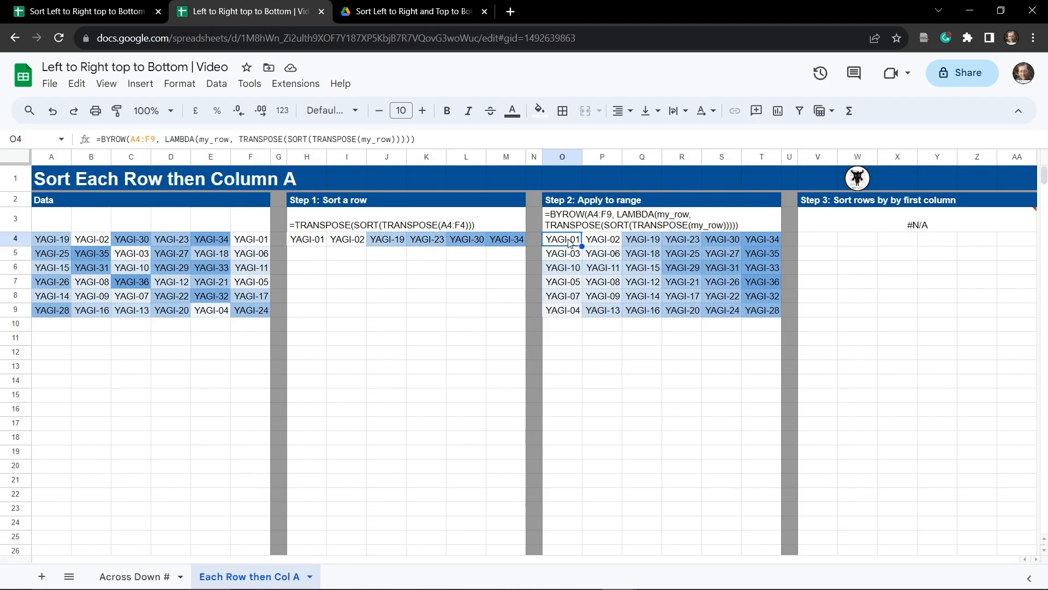
{"action": "left_click", "coordinate": [569, 258]}
{"action": "left_click", "coordinate": [572, 268]}
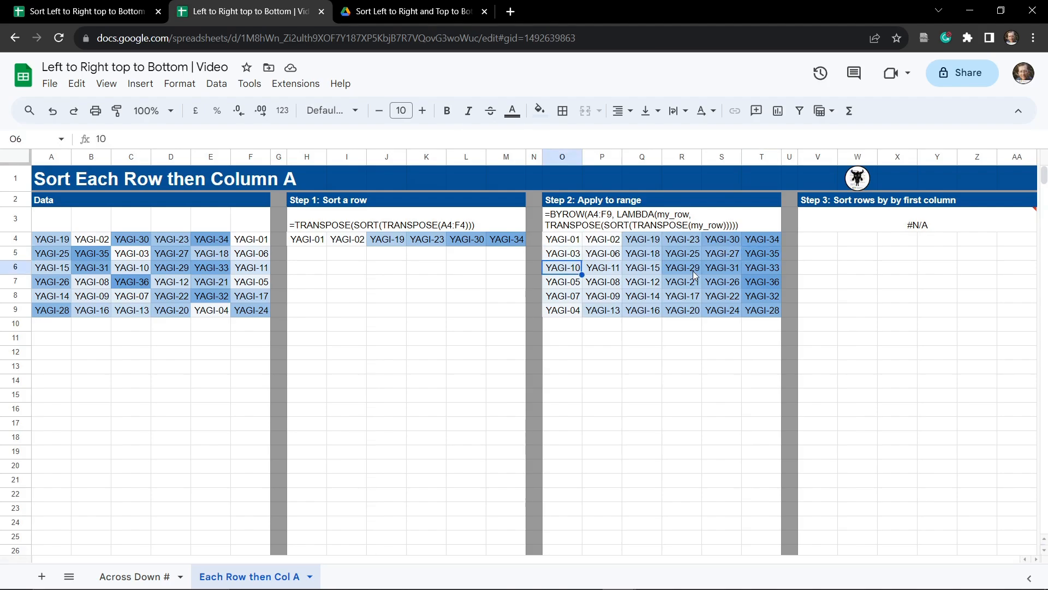
{"action": "left_click", "coordinate": [755, 270]}
{"action": "left_click", "coordinate": [600, 323]}
{"action": "left_click", "coordinate": [564, 238]}
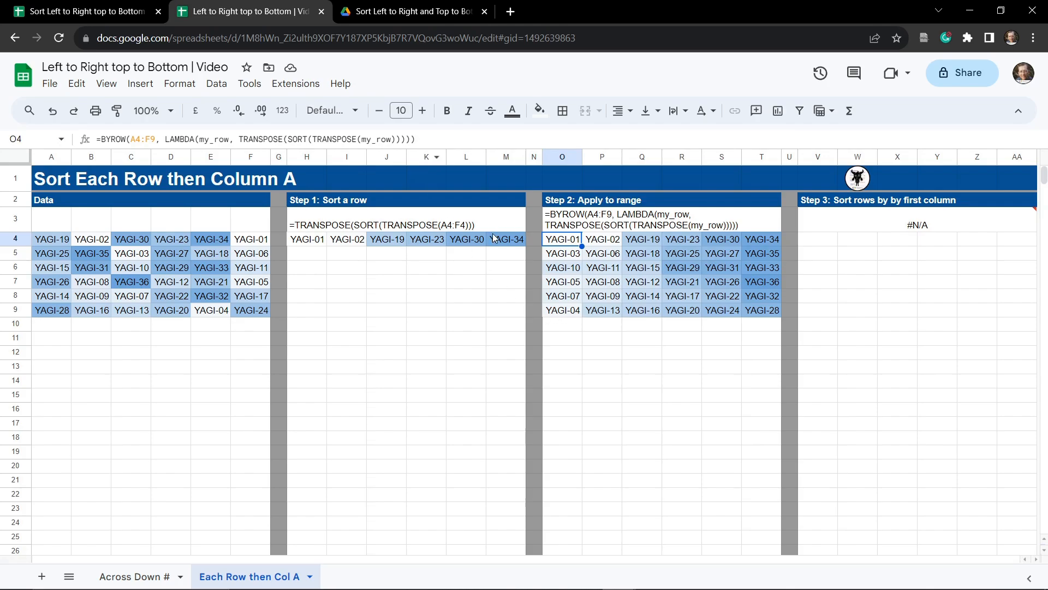
Step: Copy the O4 formula and paste it into V4
{"action": "left_click", "coordinate": [433, 136]}
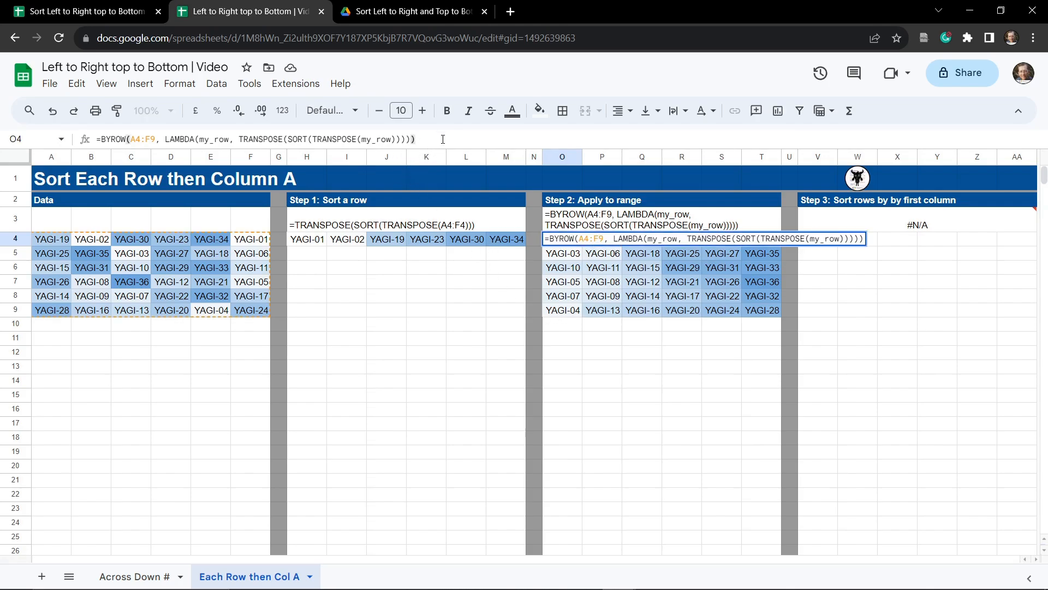
{"action": "left_click_drag", "start_coordinate": [443, 139], "coordinate": [97, 132]}
{"action": "key", "text": "ctrl+c"}
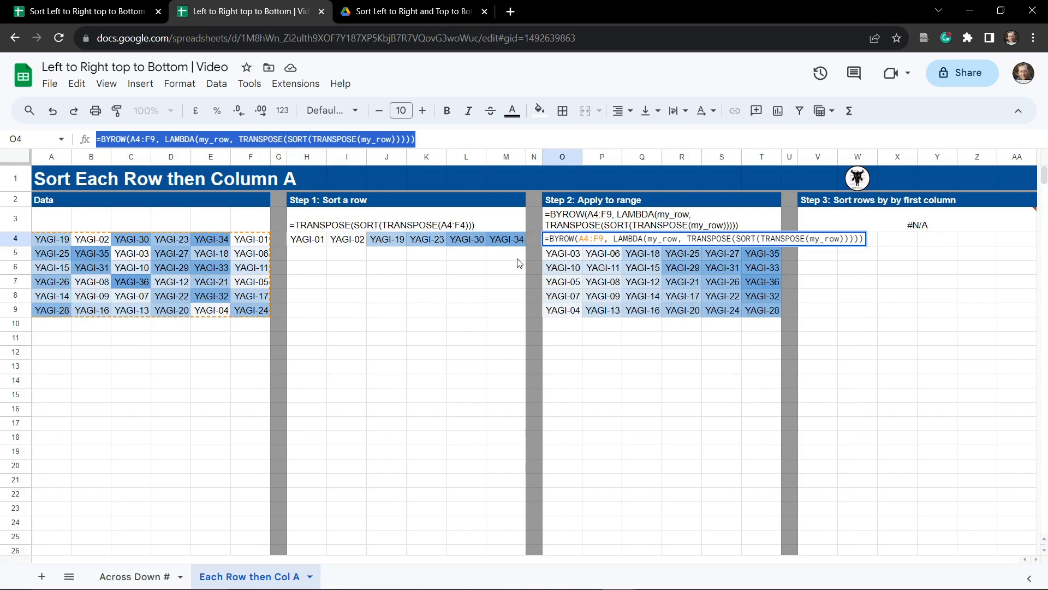
{"action": "key", "text": "Tab"}
{"action": "key", "text": "Tab"}
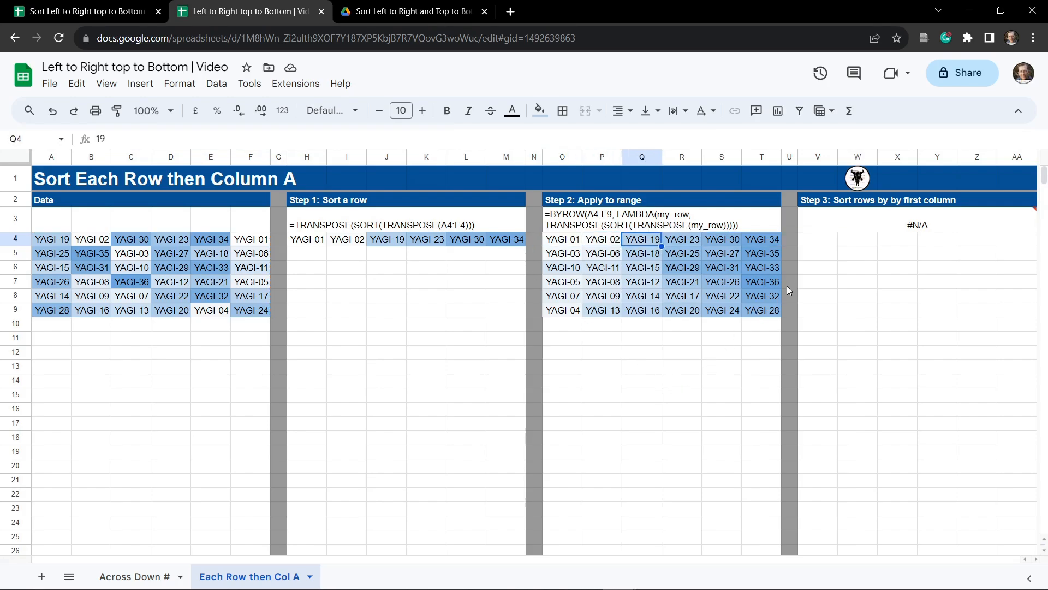
{"action": "key", "text": "Tab"}
{"action": "key", "text": "Tab"}
{"action": "key", "text": "Tab"}
{"action": "key", "text": "Tab"}
{"action": "key", "text": "Tab"}
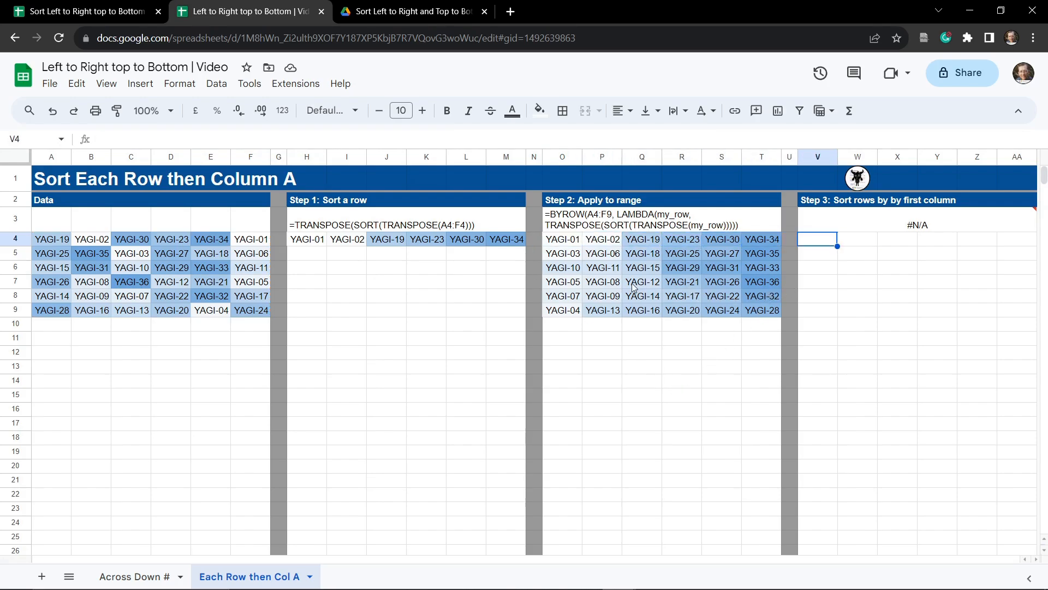
{"action": "key", "text": "Return"}
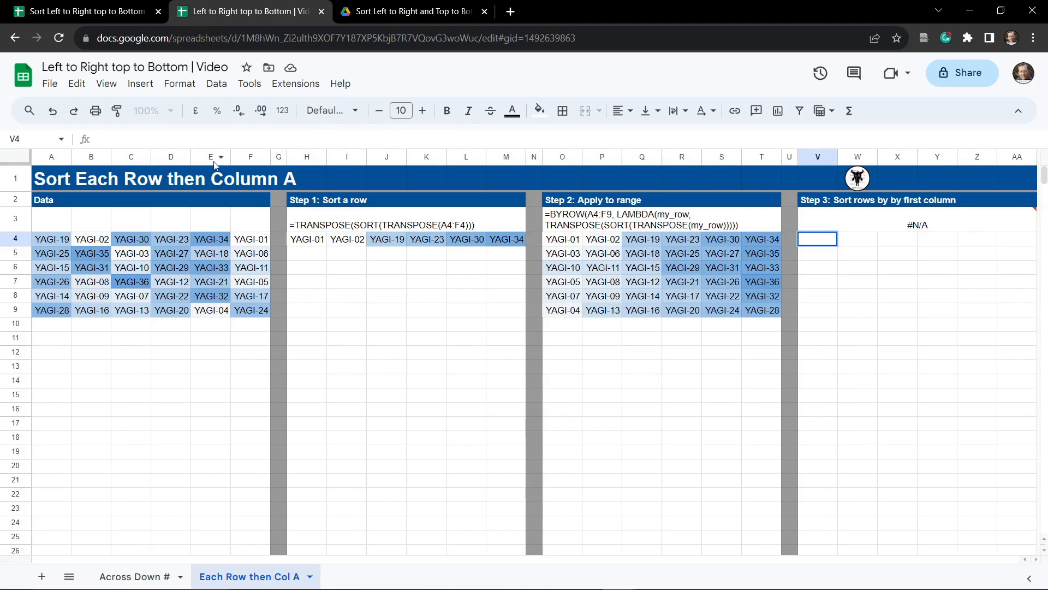
{"action": "key", "text": "ctrl+v"}
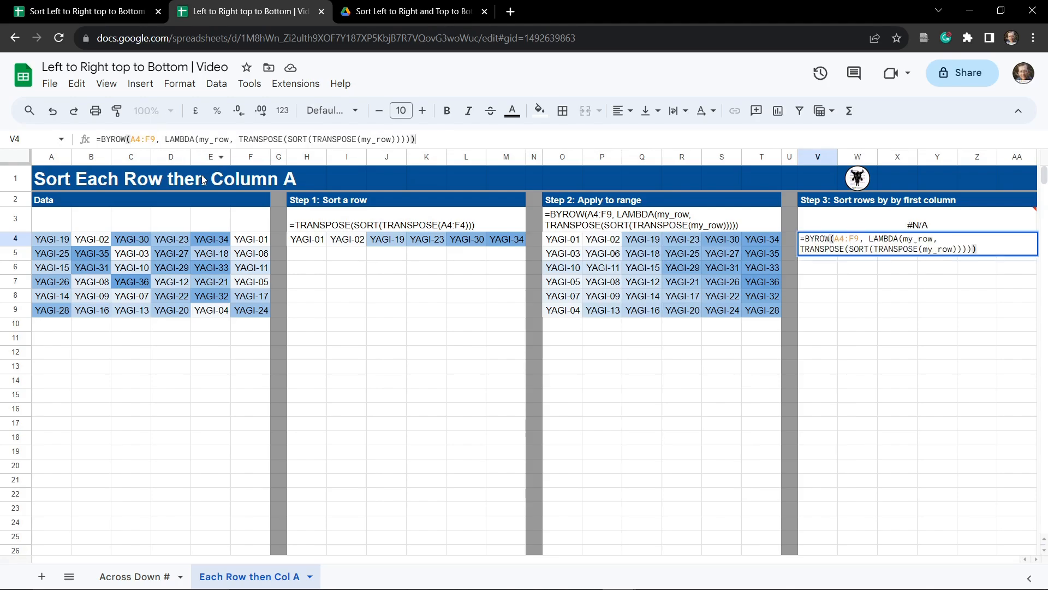
Step: Wrap the V4 formula in SORT to give =SORT(BYROW(A4:F9, LAMBDA(my_row, TRANSPOSE(SORT(TRANSPOSE(my_row))))))
{"action": "left_click", "coordinate": [101, 140]}
{"action": "type", "text": "SORT"}
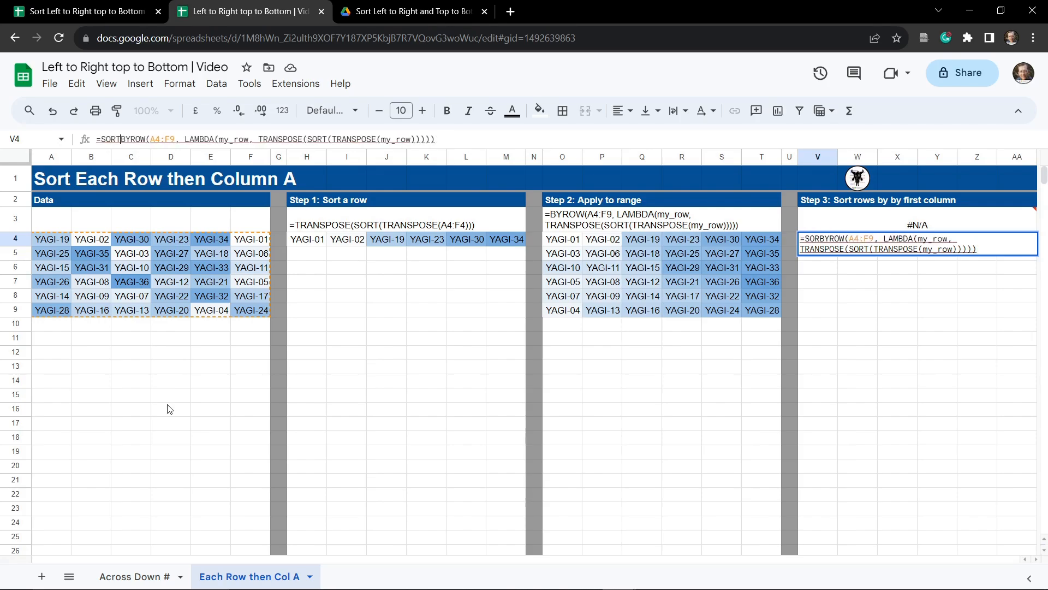
{"action": "type", "text": "("}
{"action": "type", "text": ")"}
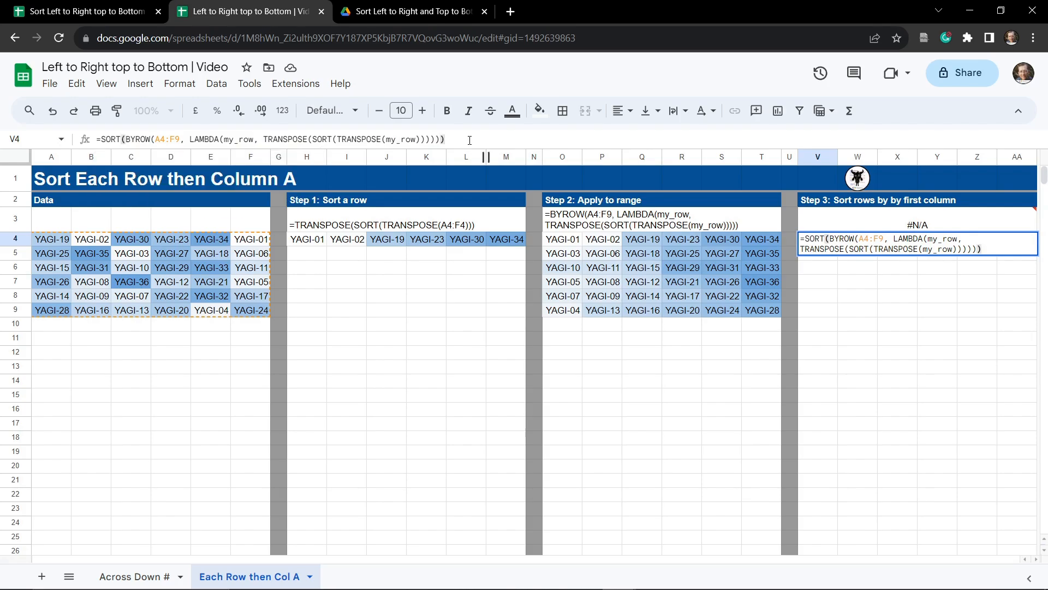
{"action": "key", "text": "Tab"}
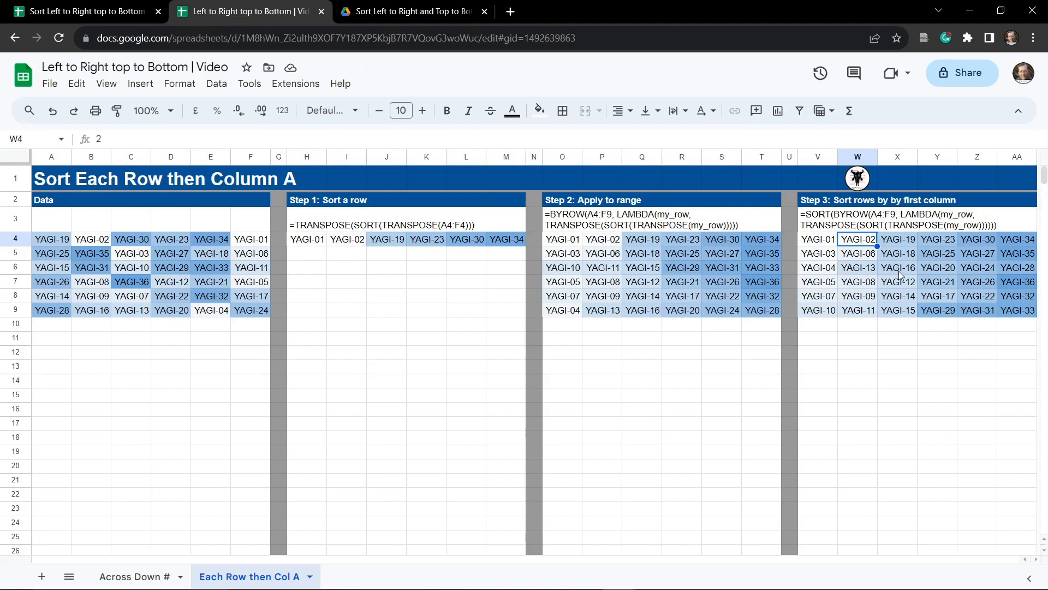
{"action": "left_click", "coordinate": [826, 245]}
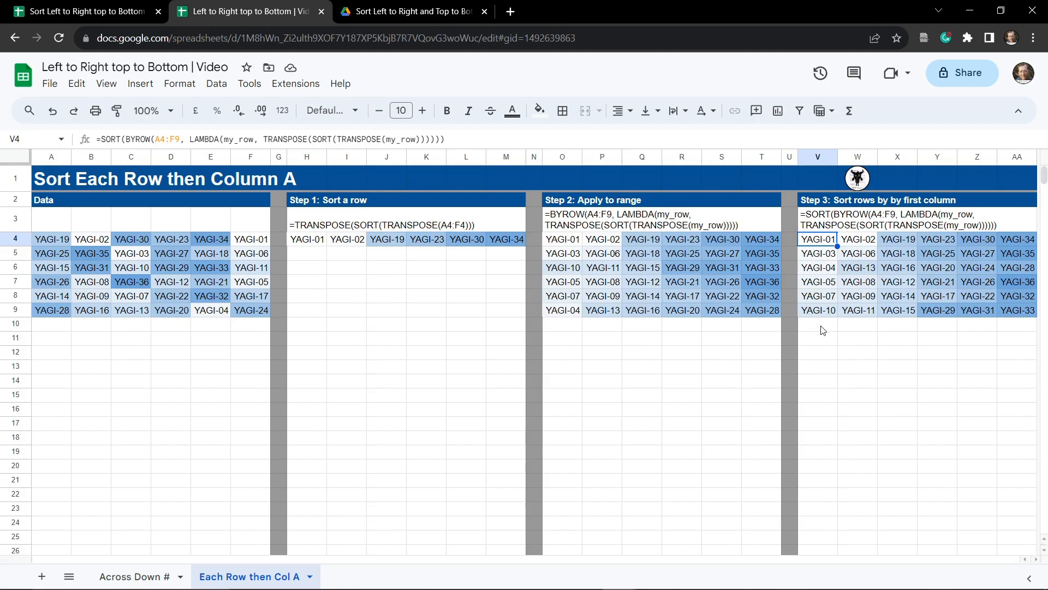
{"action": "left_click", "coordinate": [858, 388]}
{"action": "left_click", "coordinate": [388, 394]}
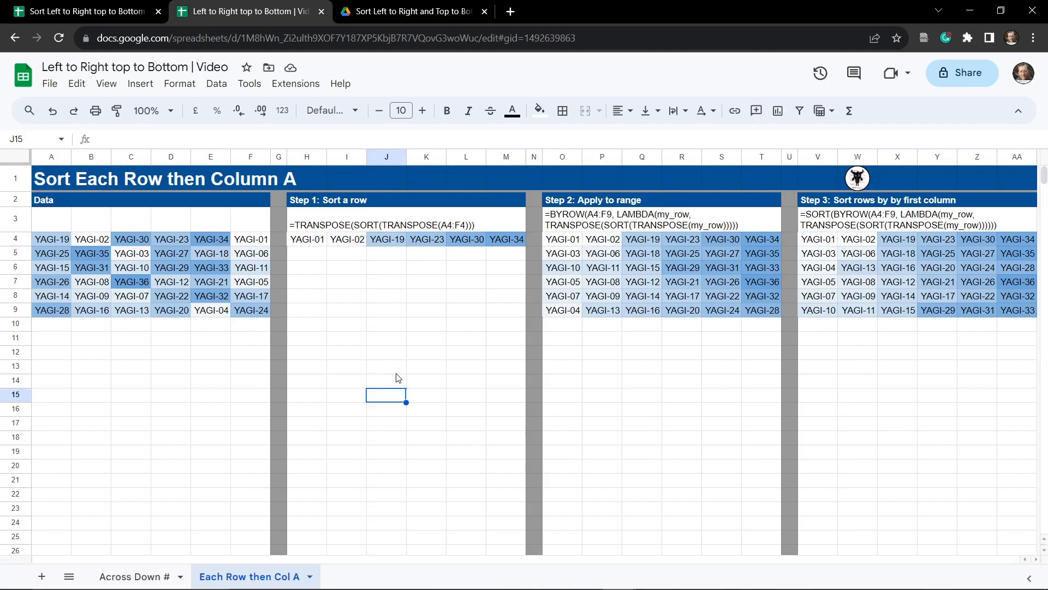